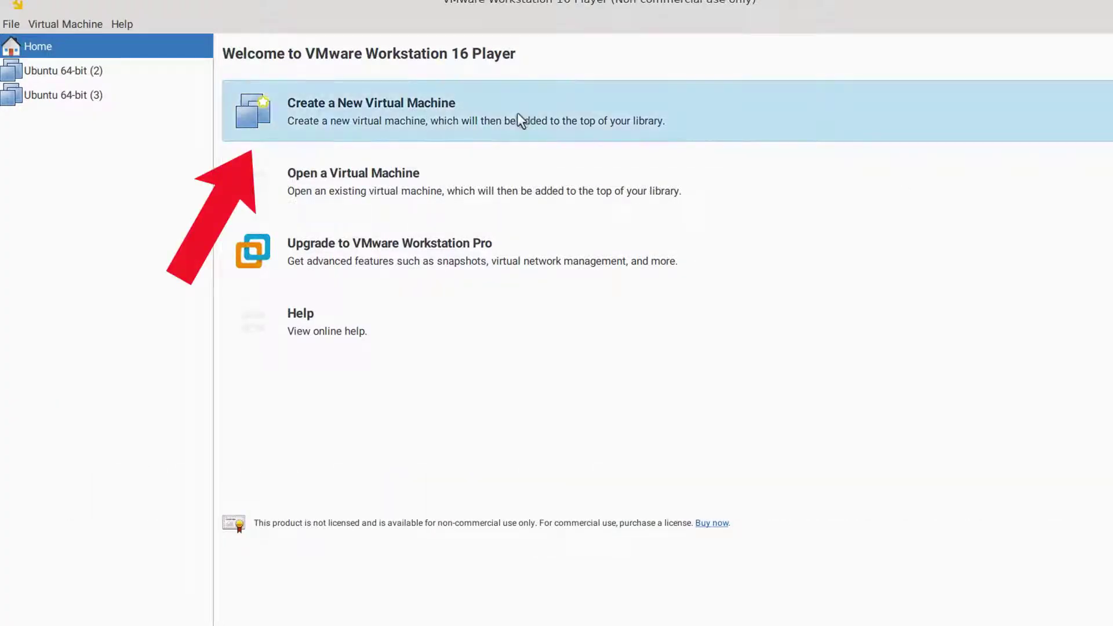
# - Start a new virtual machine that installs from the Windows 11 Build 21996.1 ISO in the Downloads folder
pyautogui.click(517, 113)
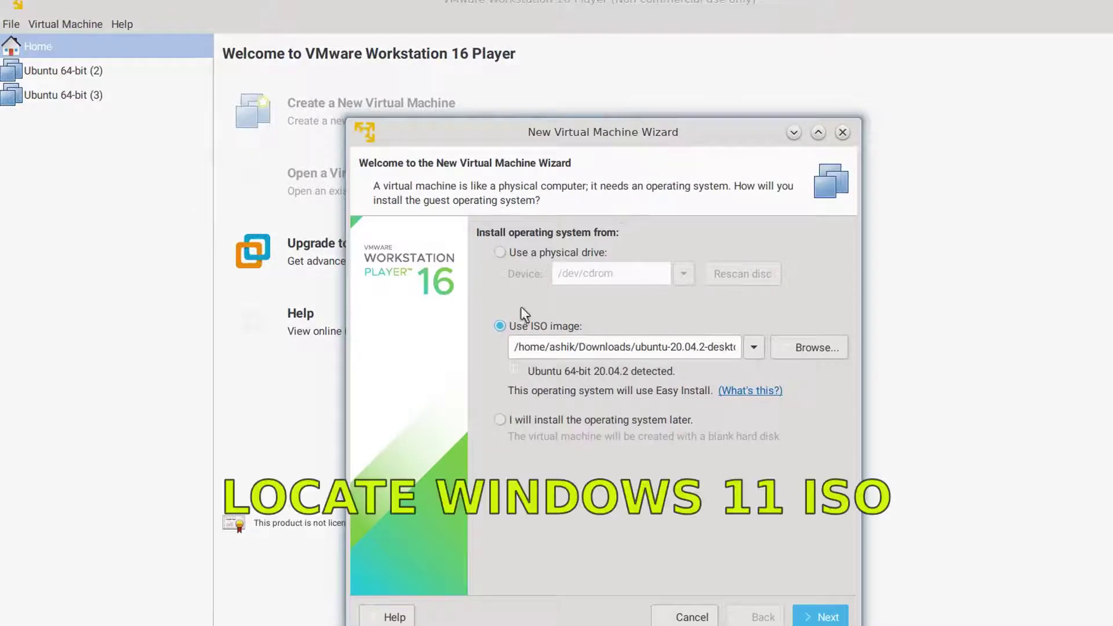
pyautogui.click(798, 349)
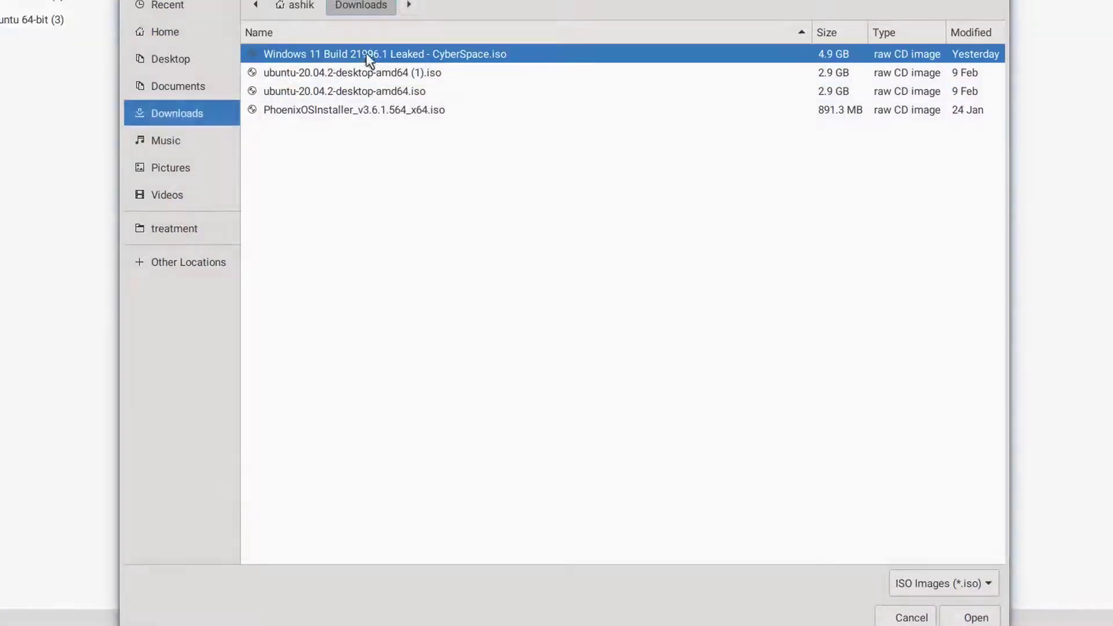
pyautogui.click(977, 617)
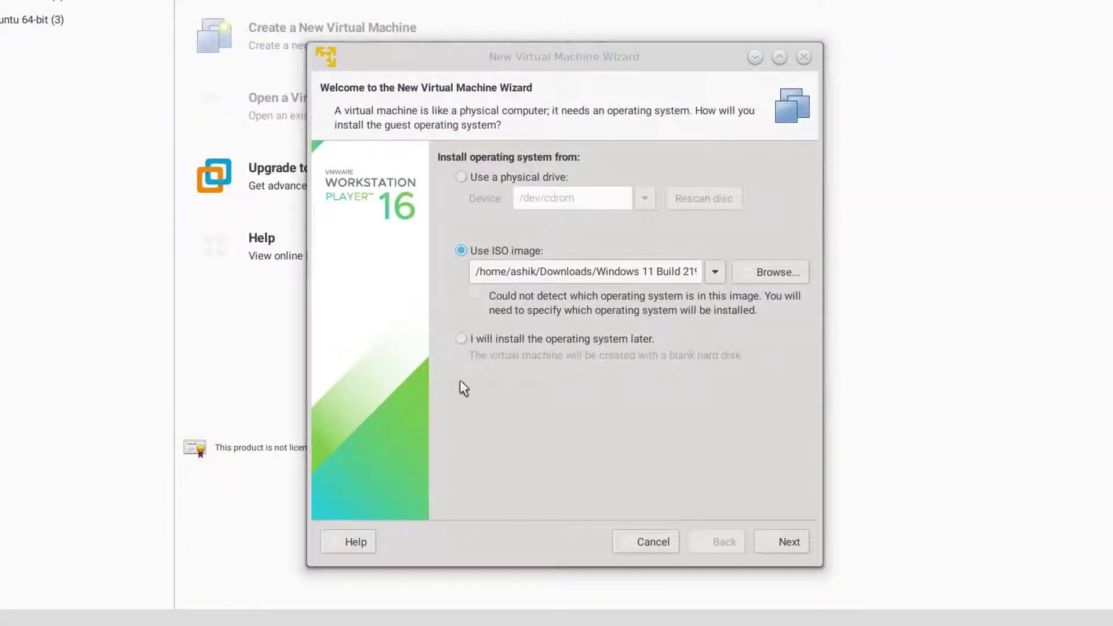
pyautogui.click(791, 548)
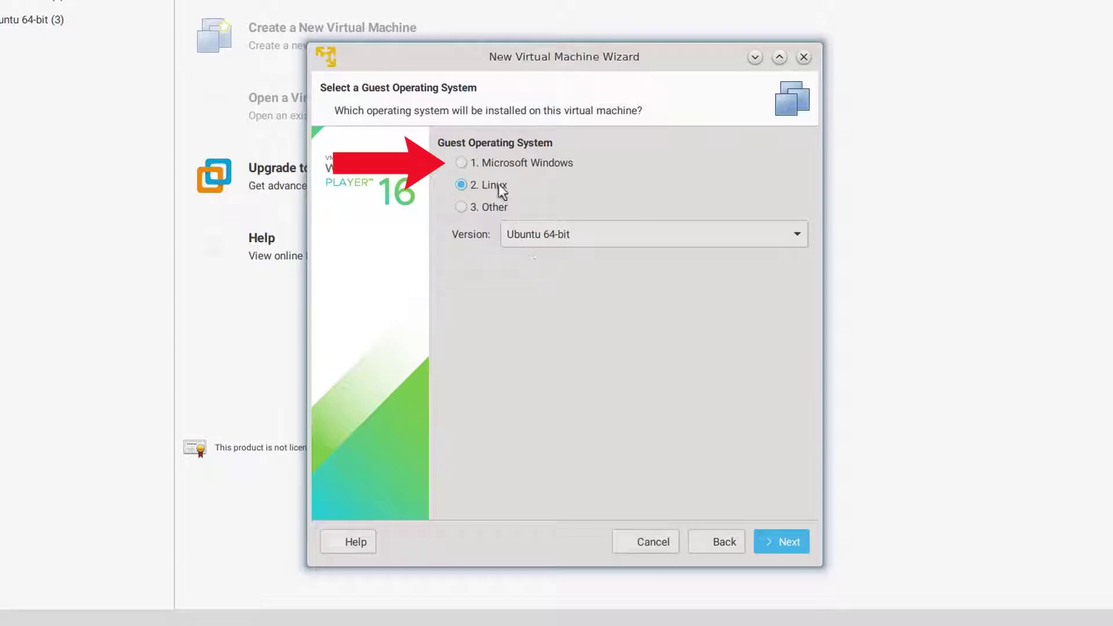
# - Choose Microsoft Windows with version Windows 10 x64 as guest system and accept the default machine name and location
pyautogui.click(460, 162)
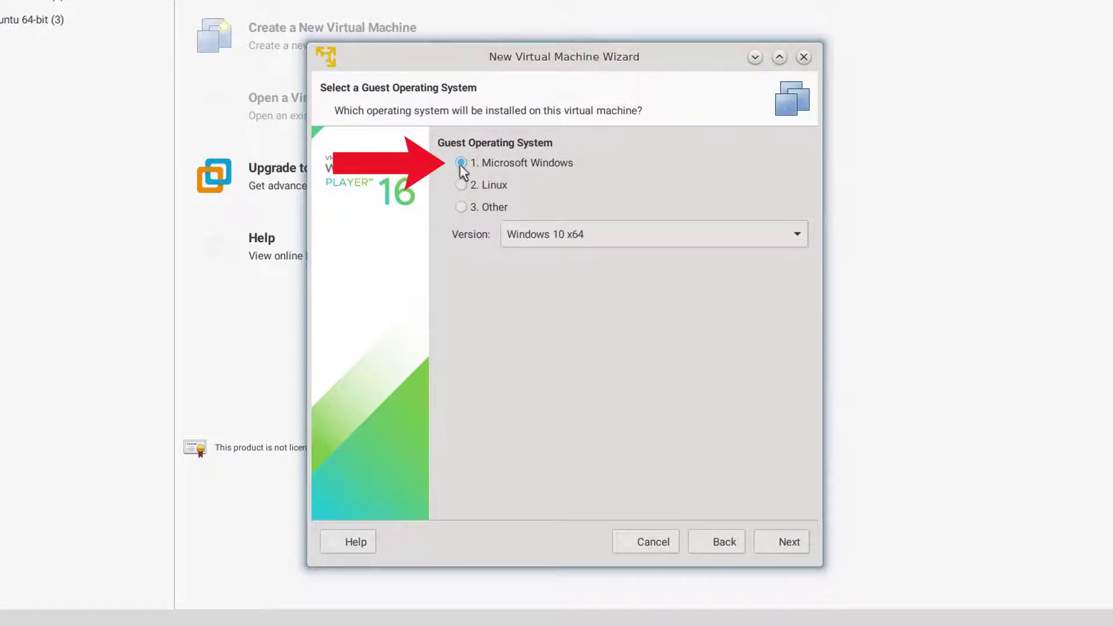
pyautogui.click(654, 233)
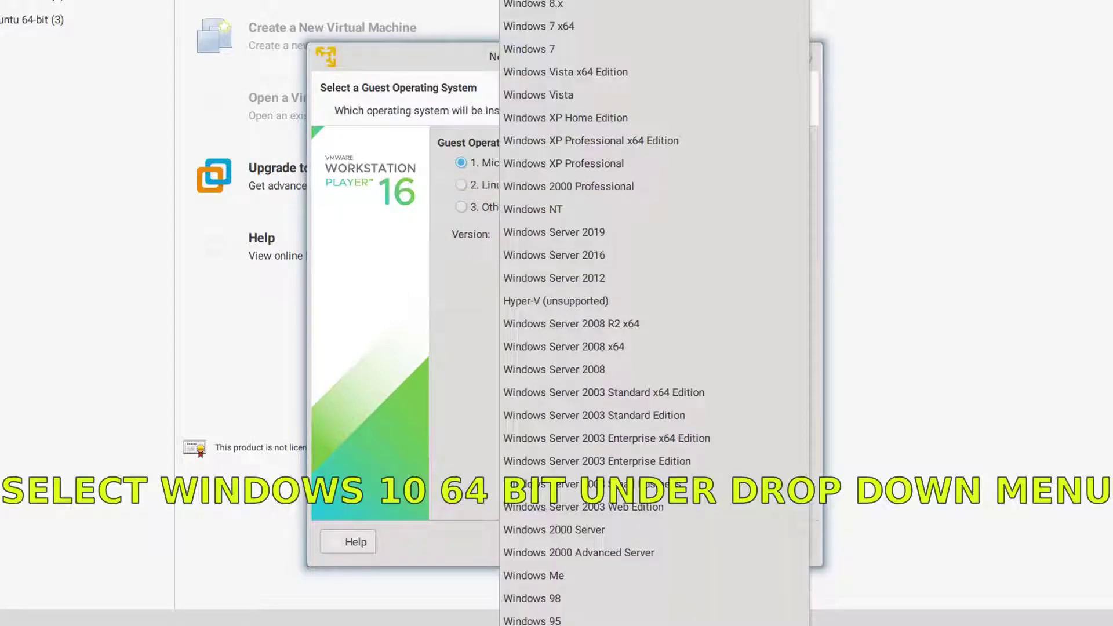
pyautogui.click(654, 0)
pyautogui.click(801, 538)
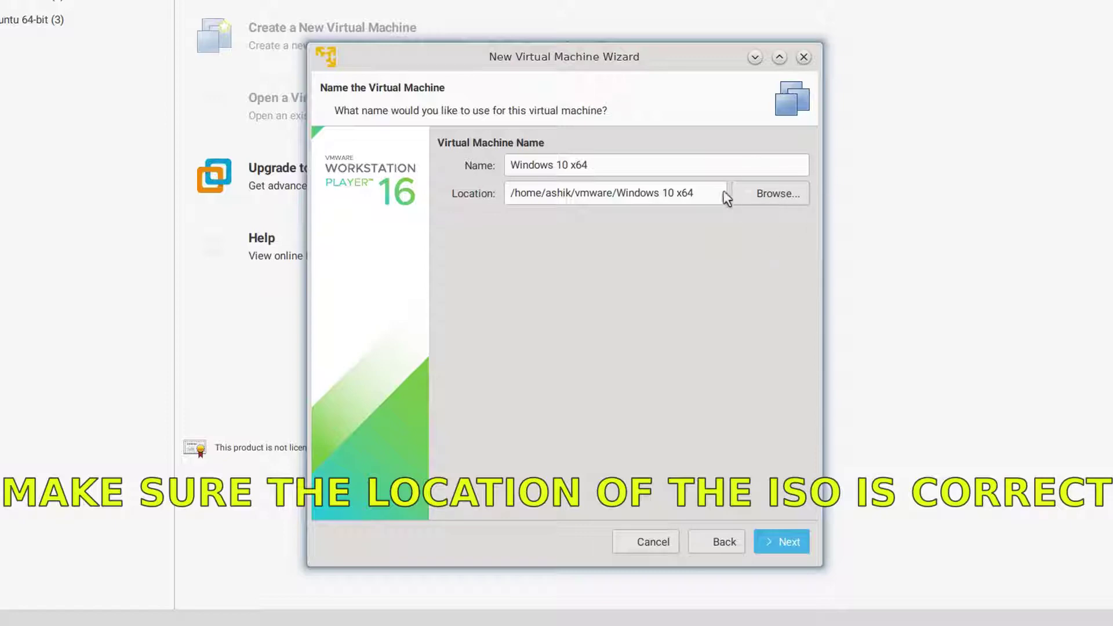
pyautogui.click(779, 542)
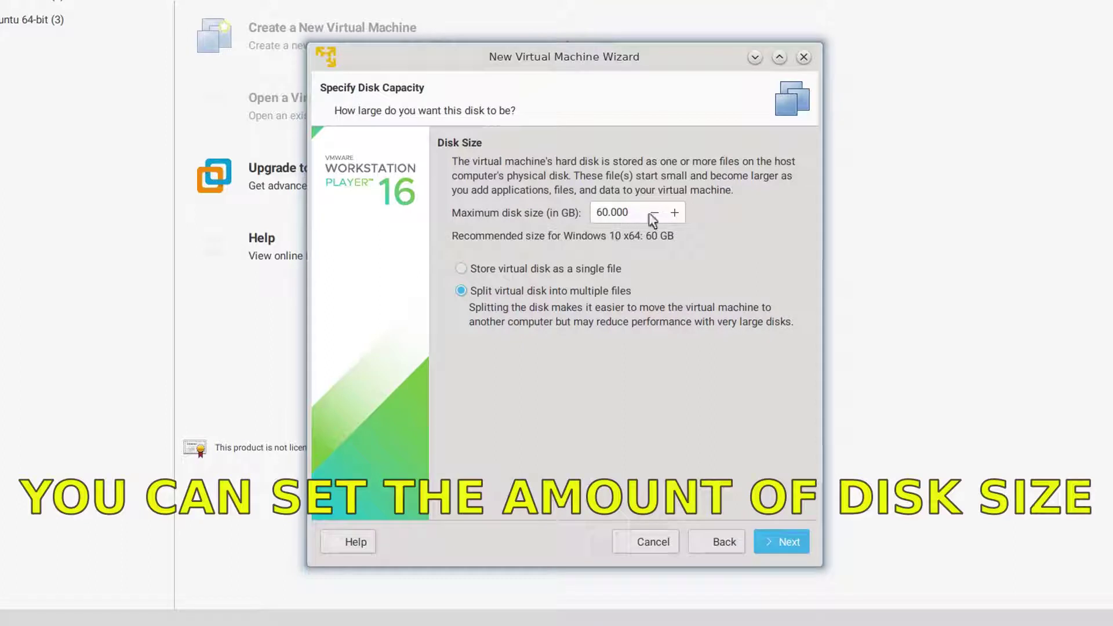
# - Set the maximum disk size to 46 GB and store the virtual disk as a single file
pyautogui.scroll(-14, 650, 212)
pyautogui.click(460, 268)
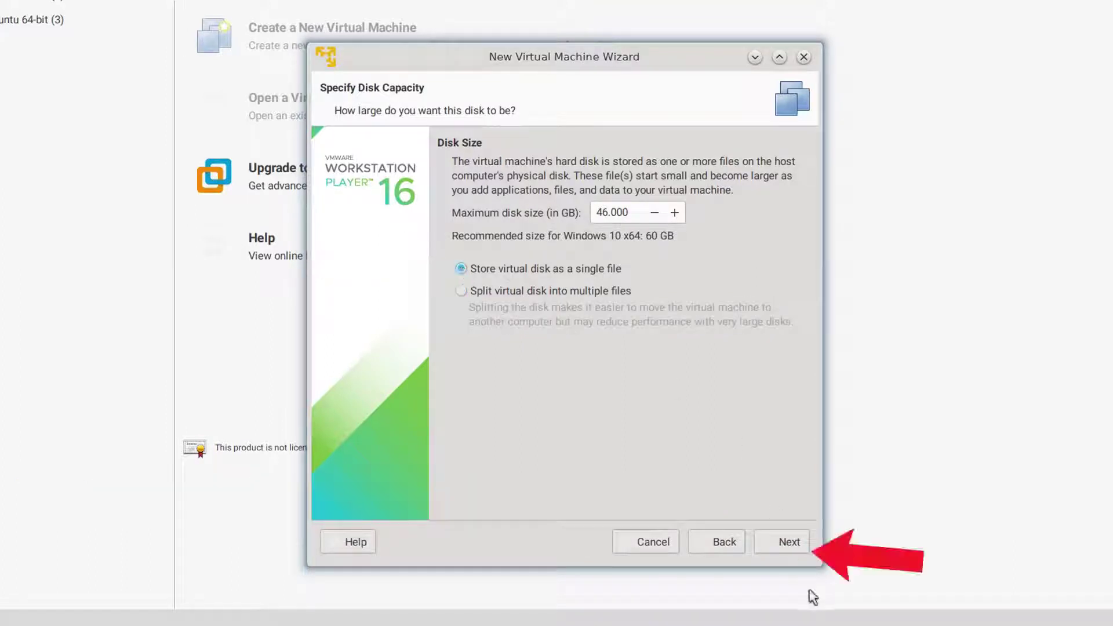
pyautogui.click(796, 543)
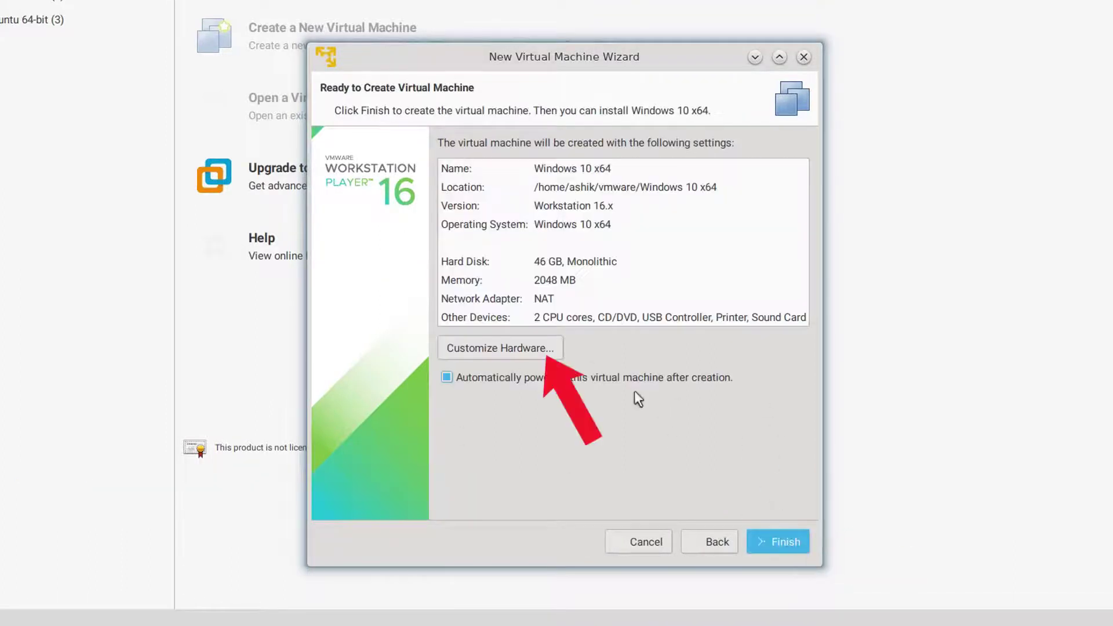
# - Customize the hardware and raise the virtual machine's memory to 3820 MB
pyautogui.click(533, 355)
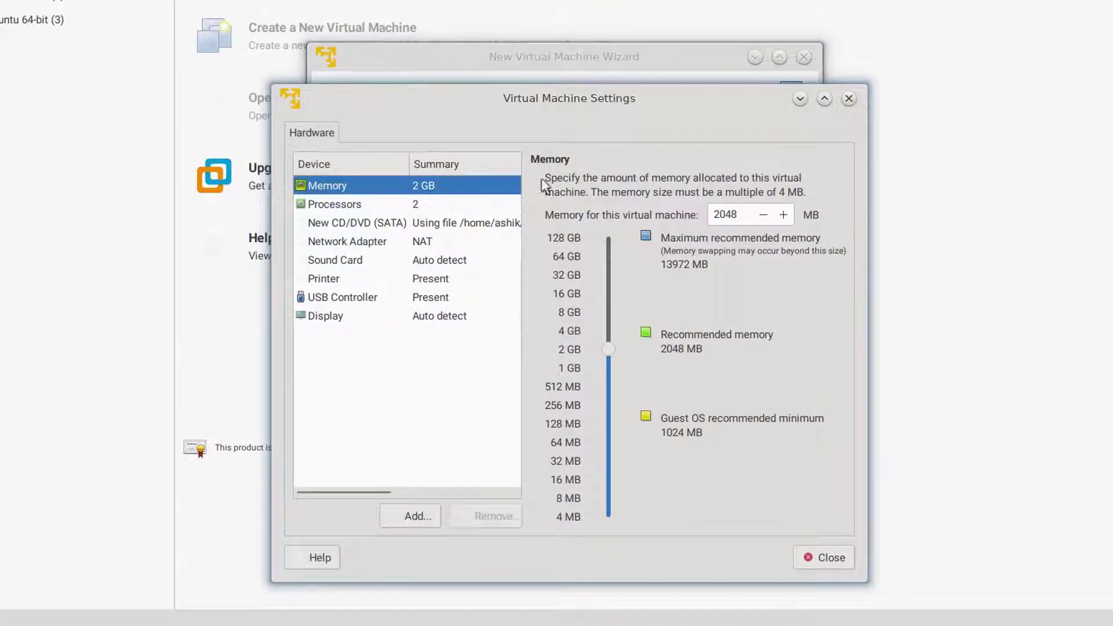
pyautogui.click(783, 215)
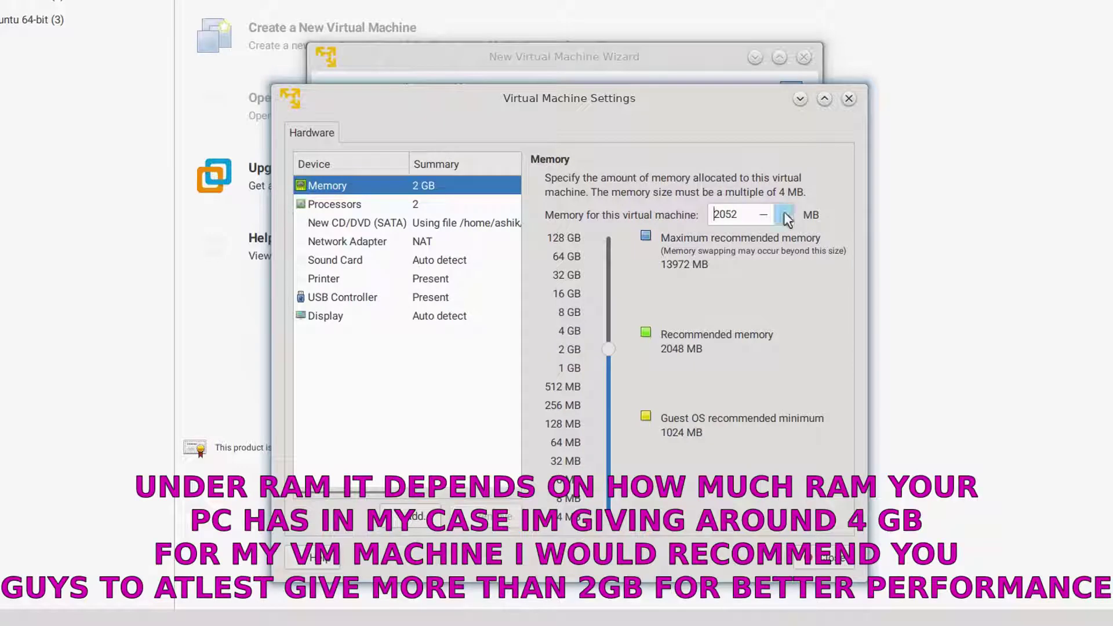
pyautogui.click(783, 215)
pyautogui.click(784, 214)
pyautogui.click(784, 214)
pyautogui.click(783, 214)
pyautogui.click(784, 215)
pyautogui.click(784, 215)
pyautogui.doubleClick(784, 214)
pyautogui.click(784, 214)
pyautogui.doubleClick(784, 215)
pyautogui.click(783, 214)
pyautogui.doubleClick(784, 214)
pyautogui.click(784, 215)
pyautogui.doubleClick(784, 214)
pyautogui.doubleClick(784, 214)
pyautogui.doubleClick(784, 214)
pyautogui.click(784, 214)
pyautogui.doubleClick(784, 215)
pyautogui.doubleClick(784, 214)
pyautogui.doubleClick(784, 215)
pyautogui.doubleClick(784, 215)
pyautogui.doubleClick(784, 214)
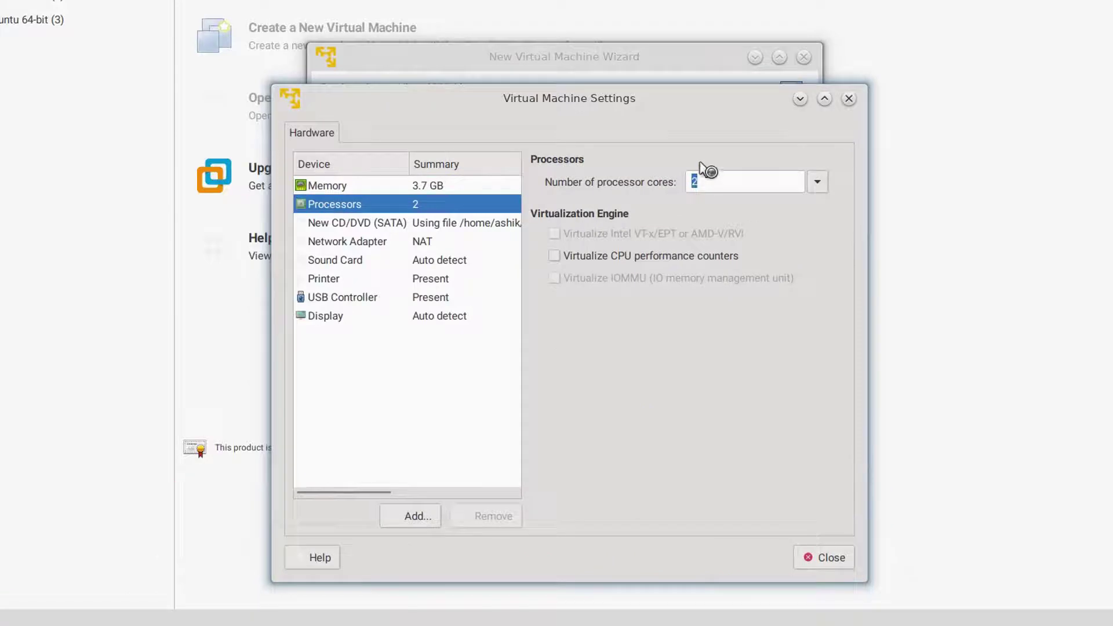
# - Keep 2 processor cores and enable virtualized CPU performance counters
pyautogui.click(704, 179)
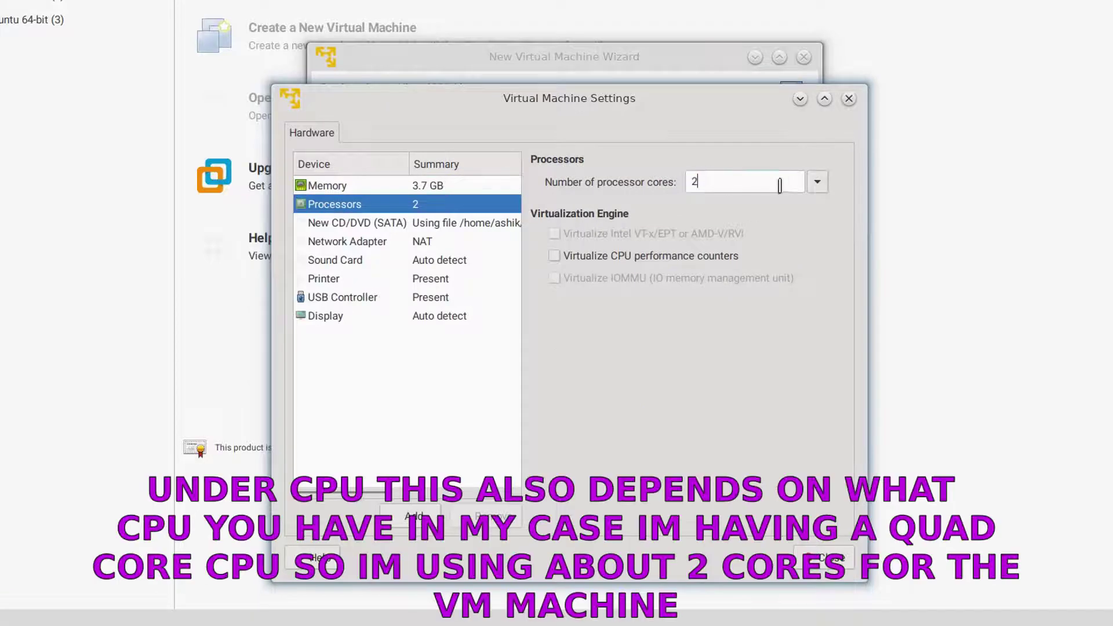
pyautogui.click(554, 256)
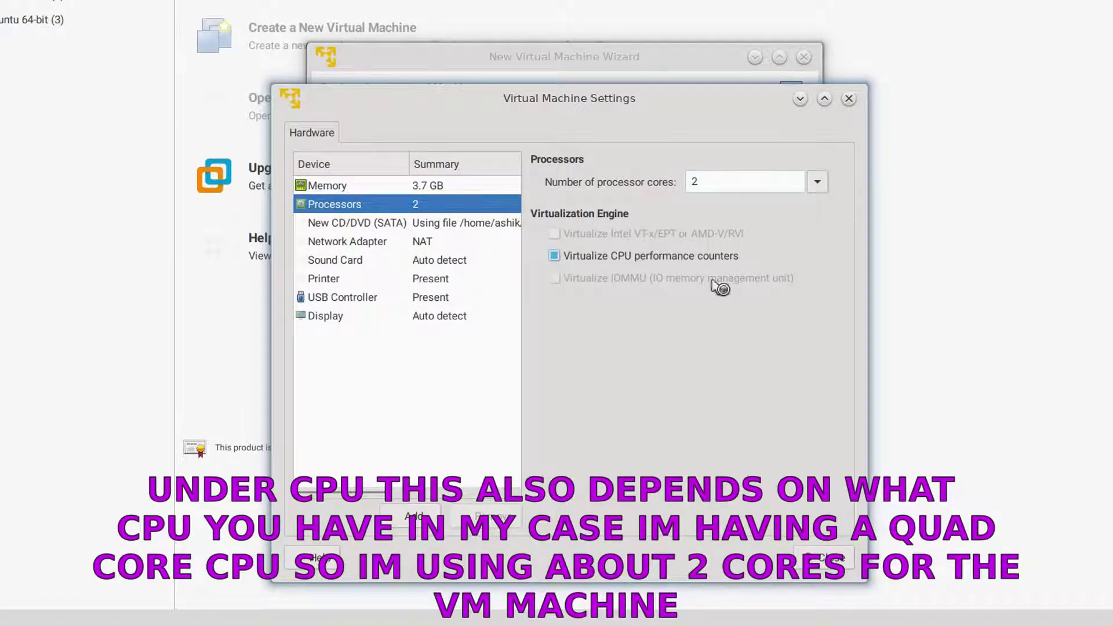
# - Review the CD/DVD, network adapter, sound card, printer, USB controller and display settings, and close the hardware settings
pyautogui.click(406, 224)
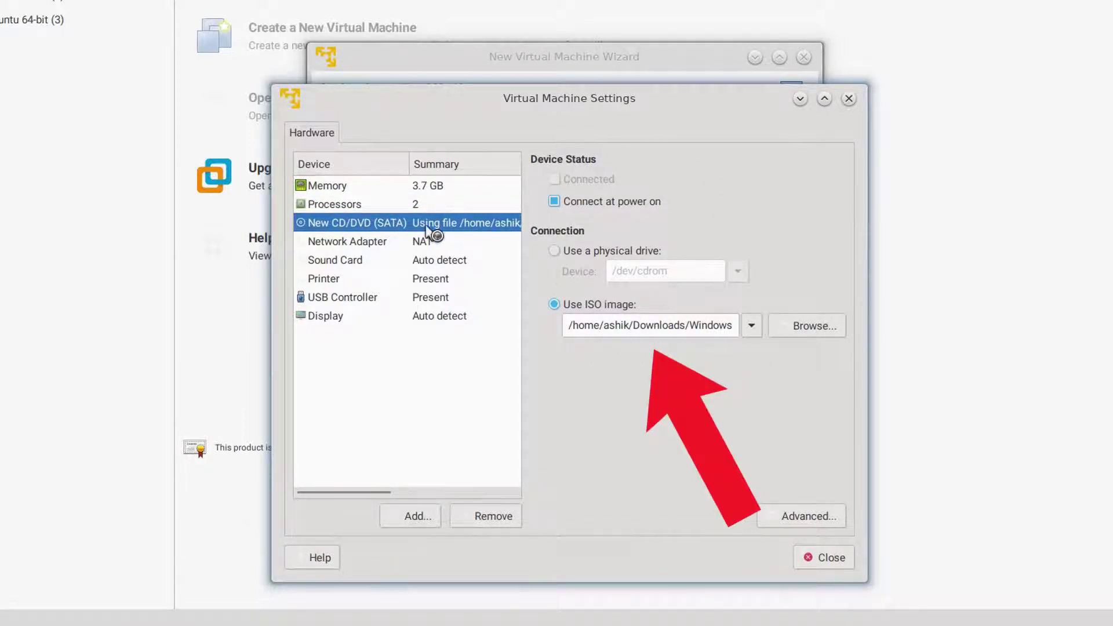
pyautogui.click(413, 244)
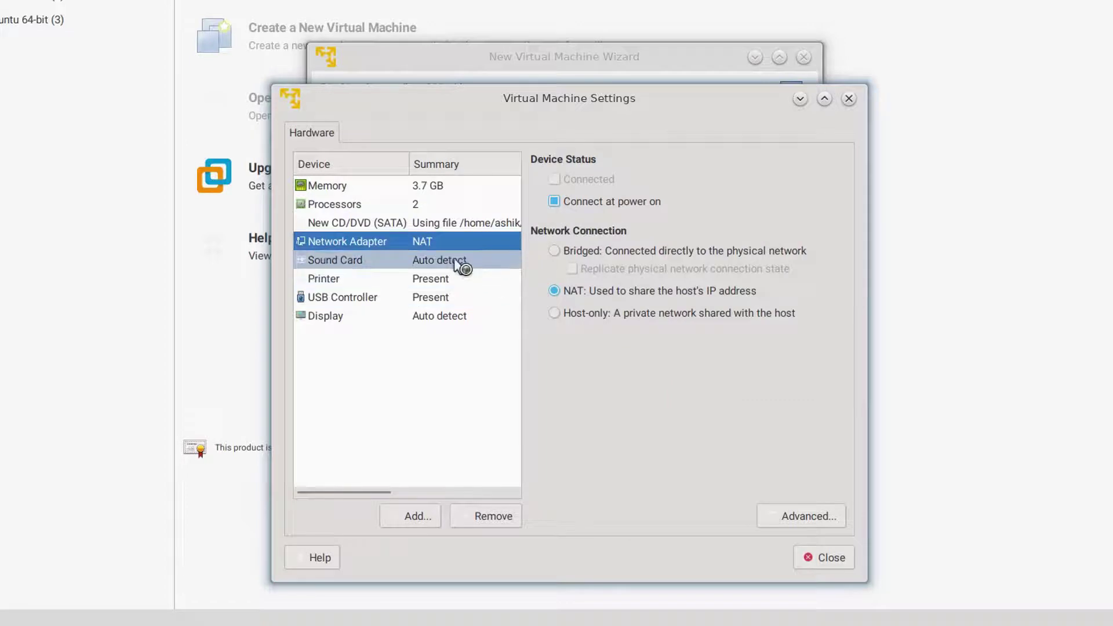
pyautogui.click(462, 265)
pyautogui.click(461, 280)
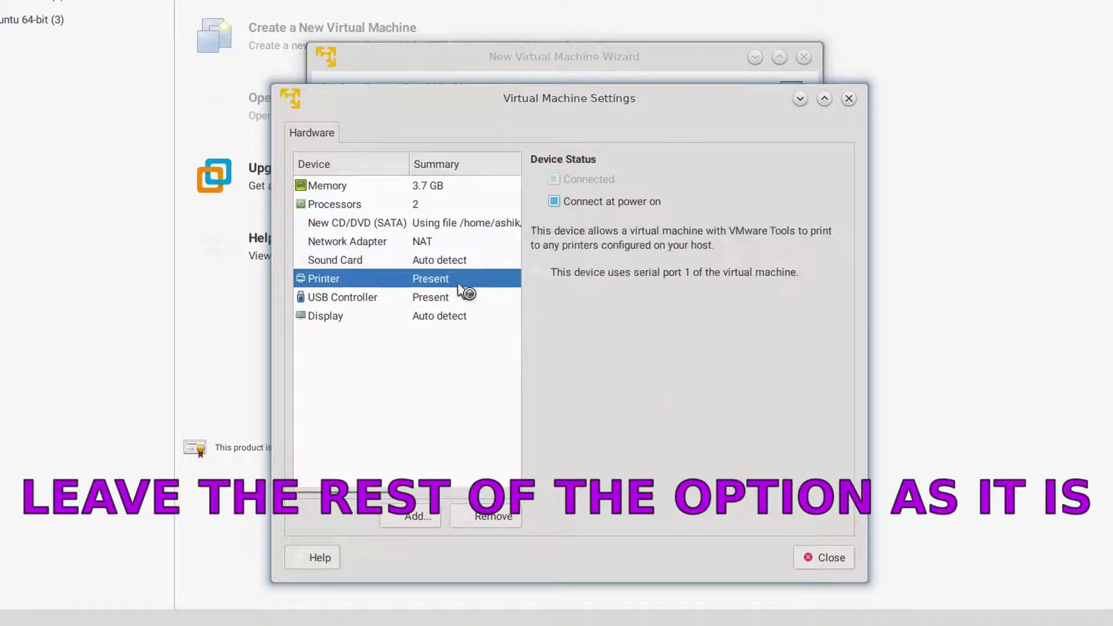
pyautogui.click(444, 300)
pyautogui.click(447, 318)
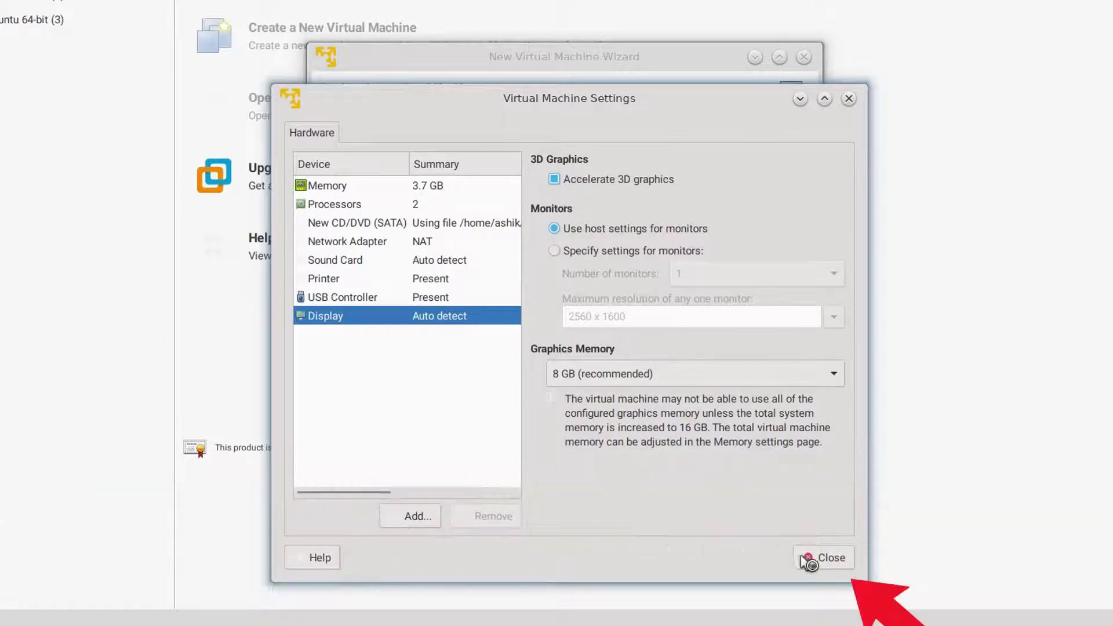
pyautogui.click(825, 558)
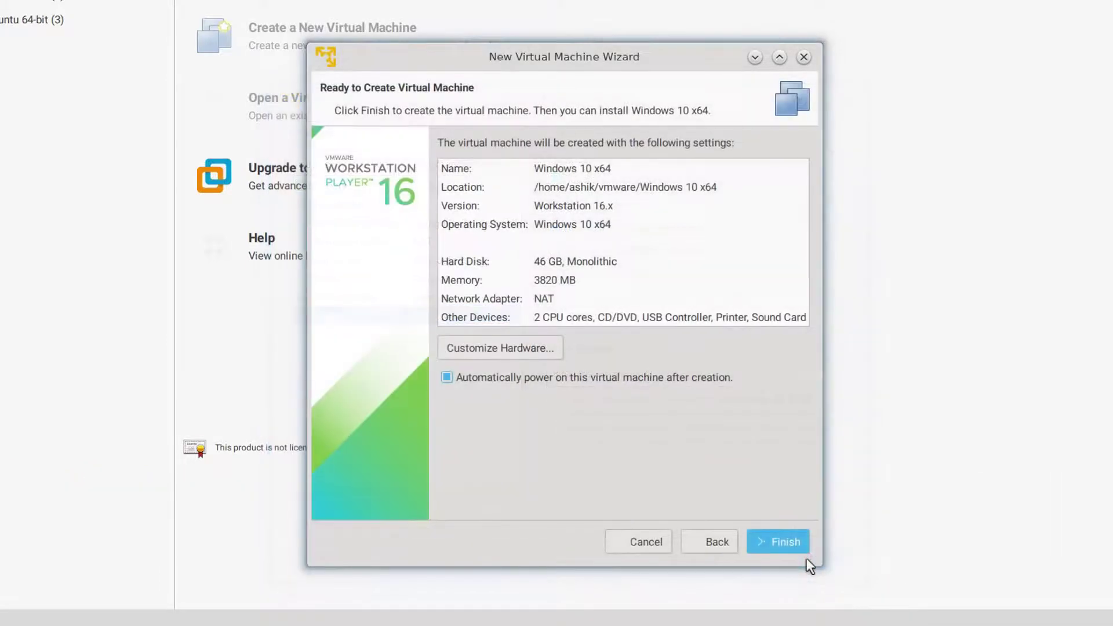
# - Finish creating the virtual machine and power it on
pyautogui.click(777, 541)
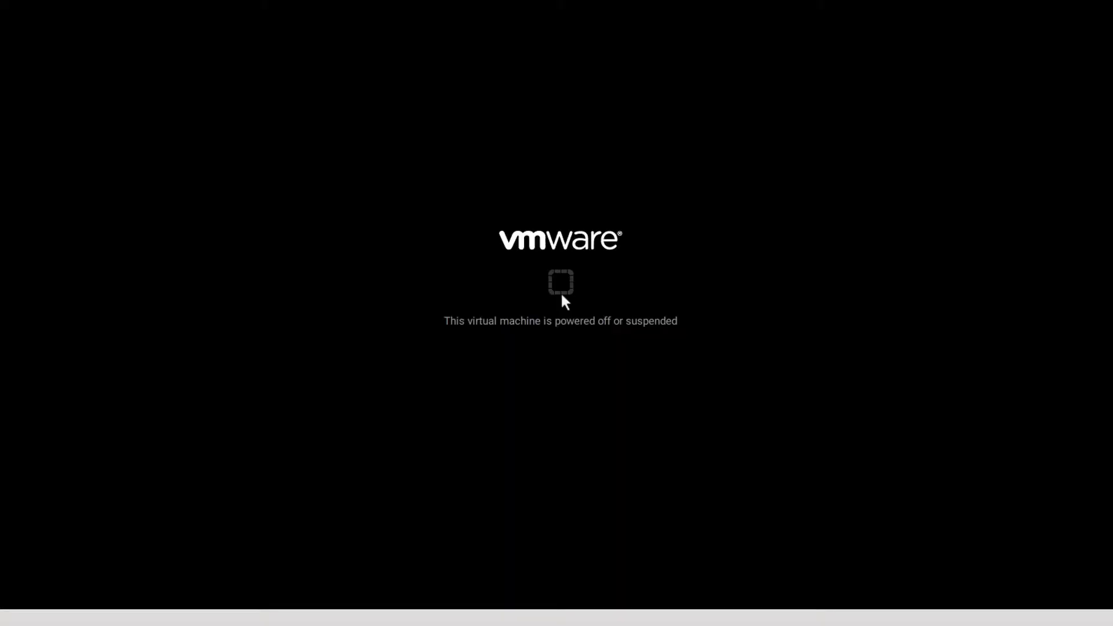
pyautogui.click(561, 285)
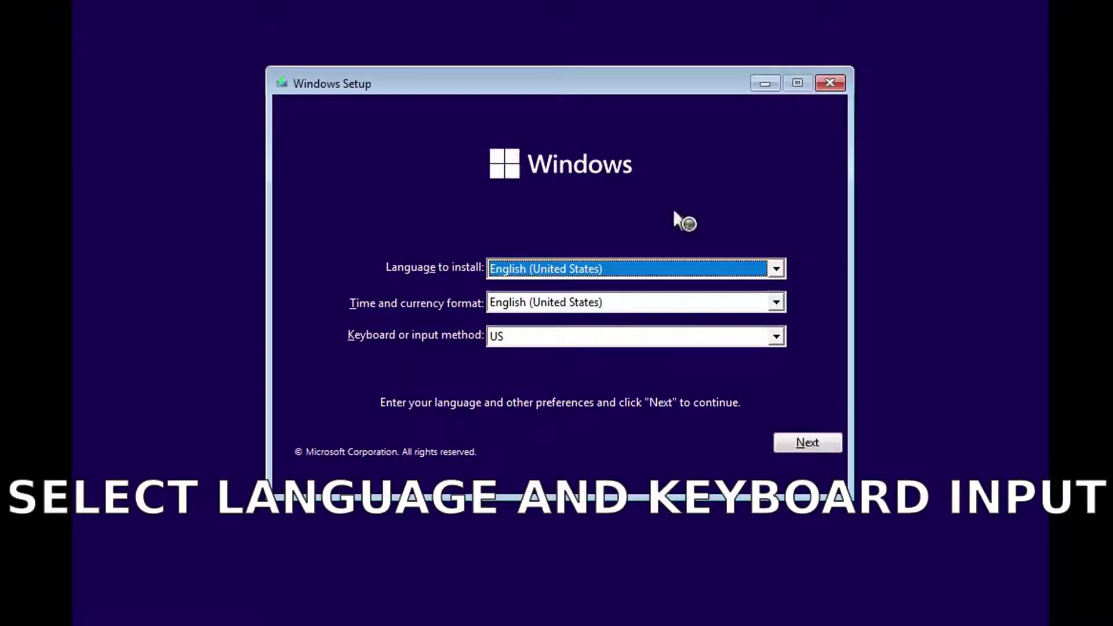
# - Accept English (United States) with the US keyboard and start the Windows installation
pyautogui.click(808, 446)
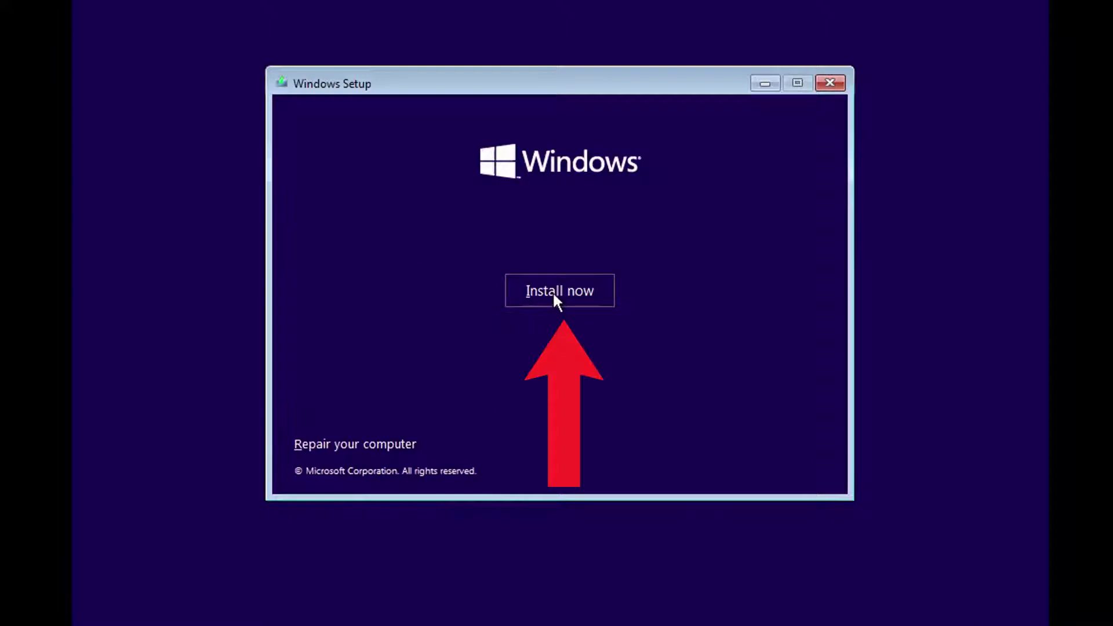
pyautogui.click(575, 289)
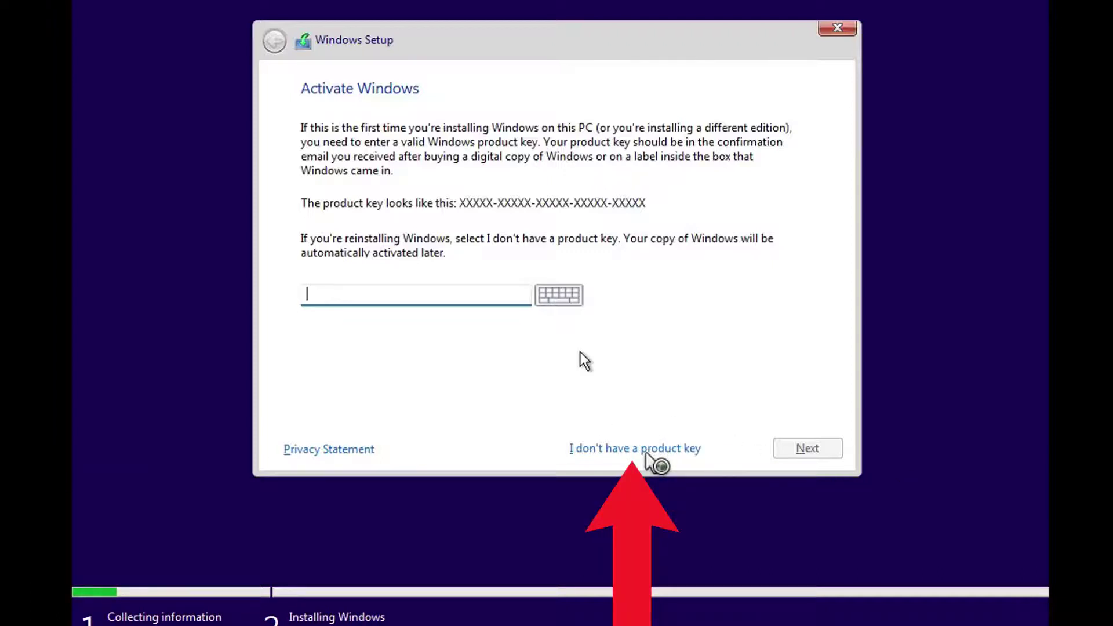
# - Continue without a product key and choose Windows 11 Pro as the edition to install
pyautogui.scroll(-1, 385, 197)
pyautogui.click(385, 191)
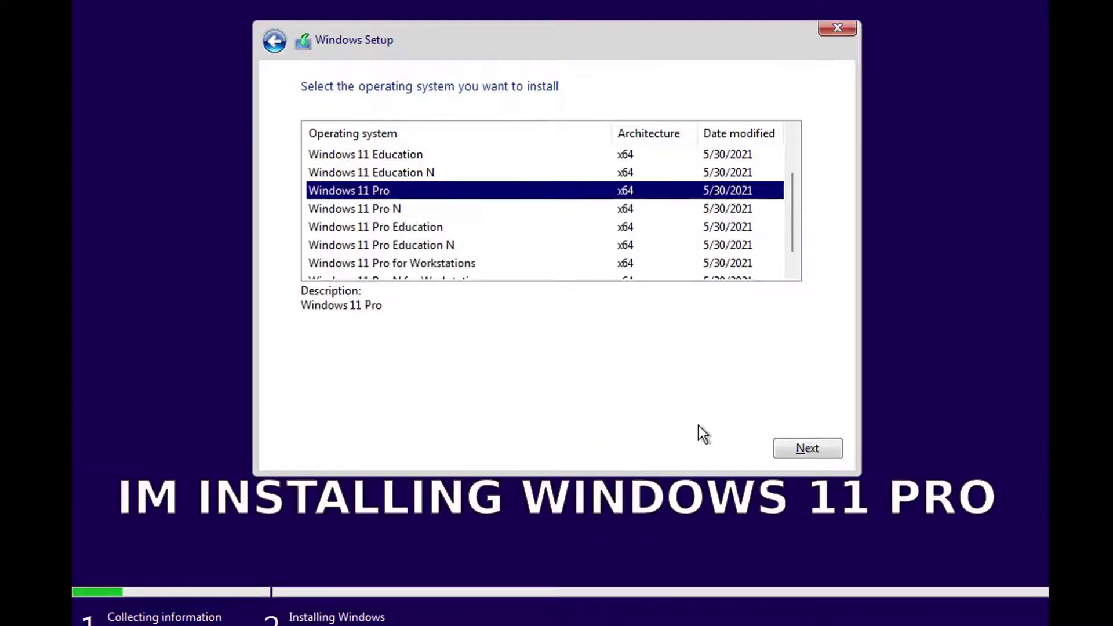
pyautogui.click(811, 448)
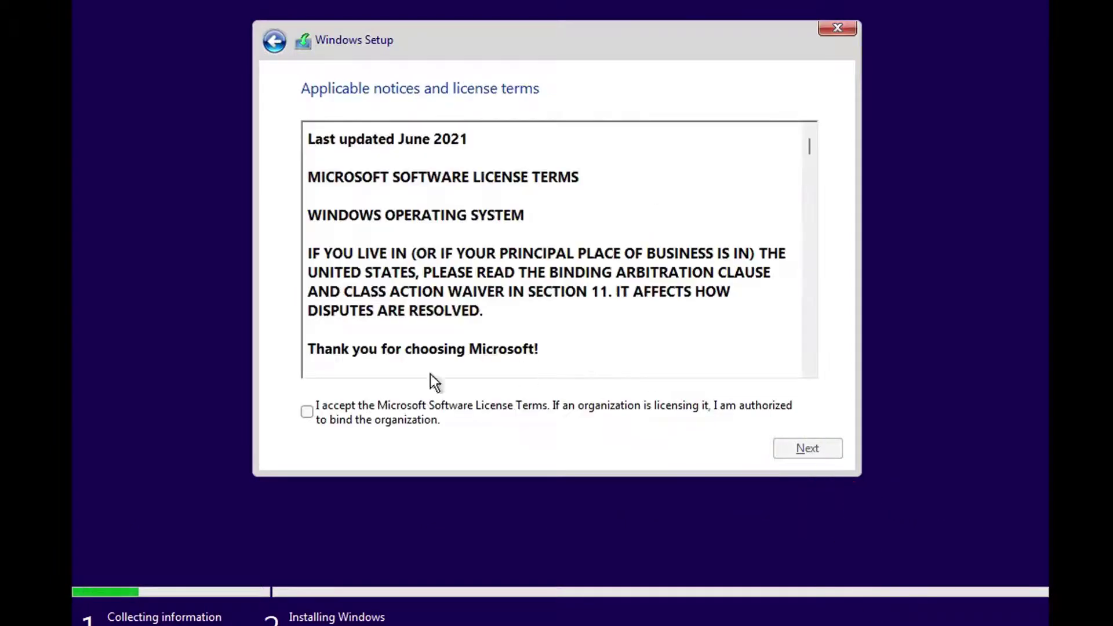
# - Accept the license terms and start a custom installation on the unallocated space of Drive 0
pyautogui.click(310, 414)
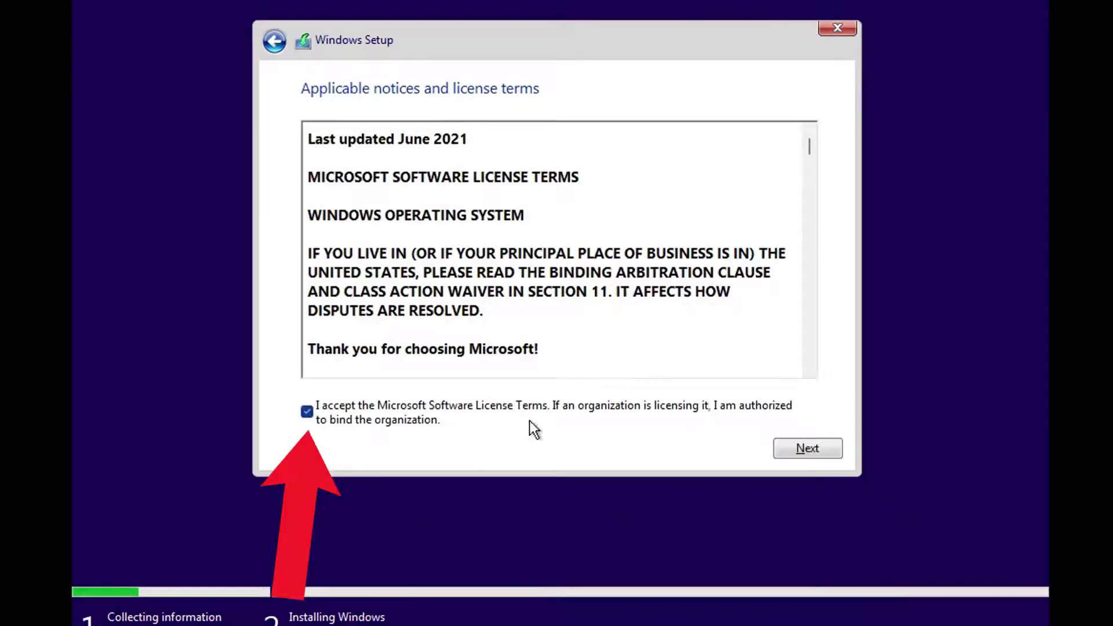
pyautogui.click(808, 448)
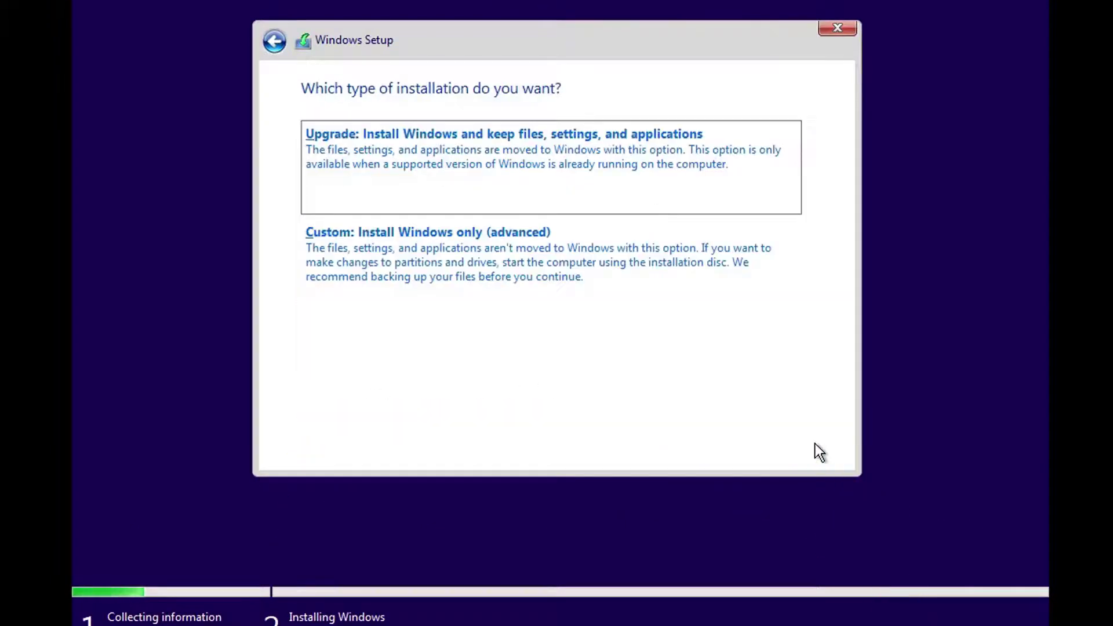
pyautogui.click(440, 277)
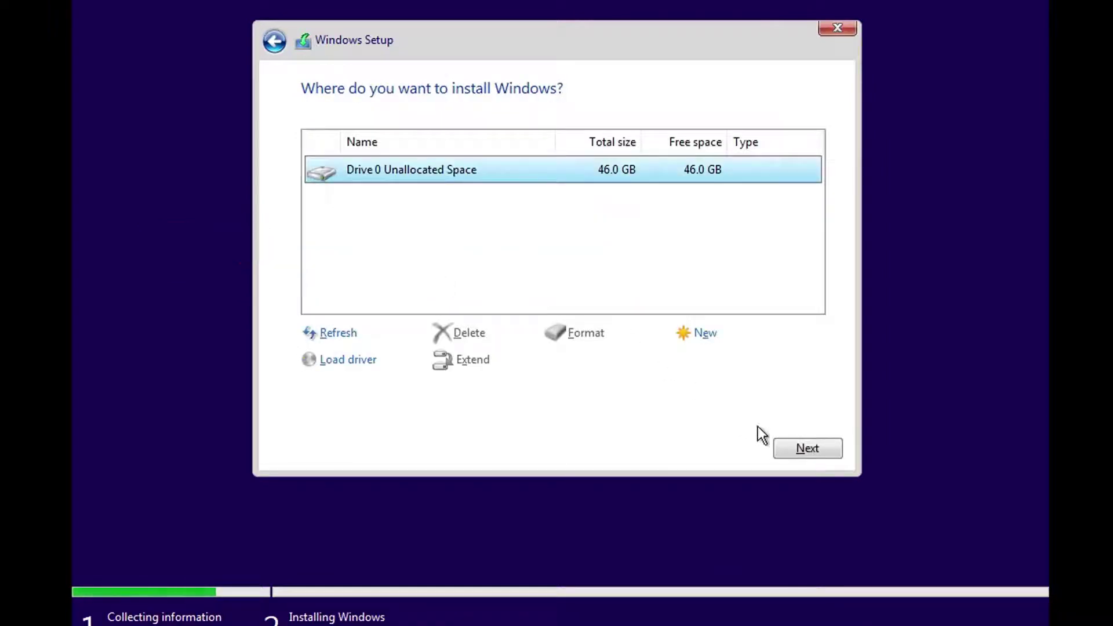
pyautogui.click(790, 449)
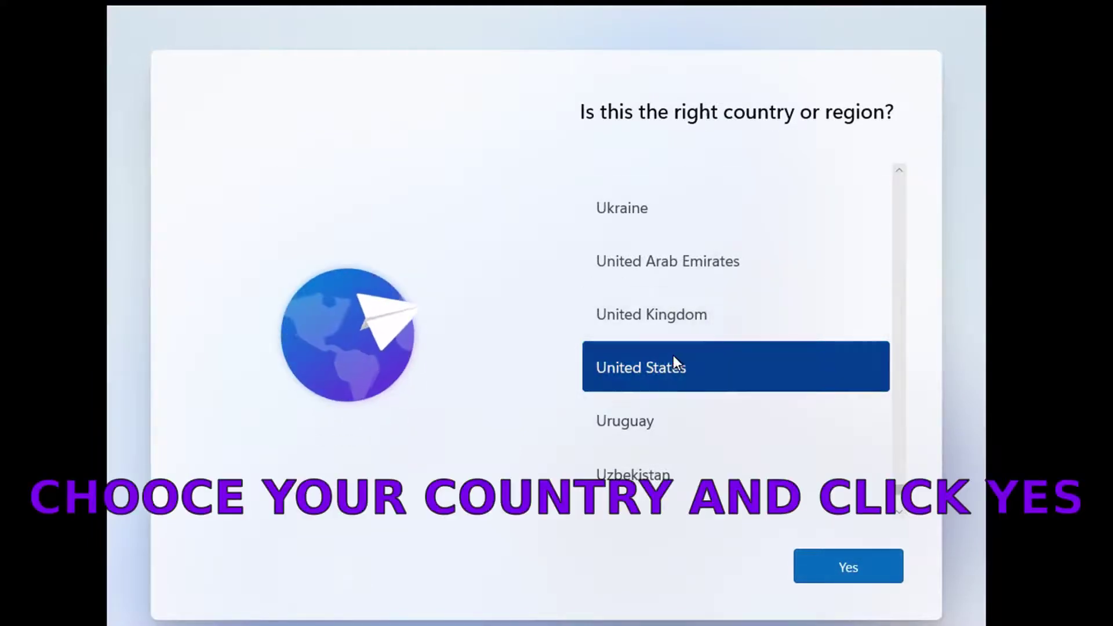
# - Set the region to Sri Lanka and the keyboard layout to US, without adding a second layout
pyautogui.click(741, 384)
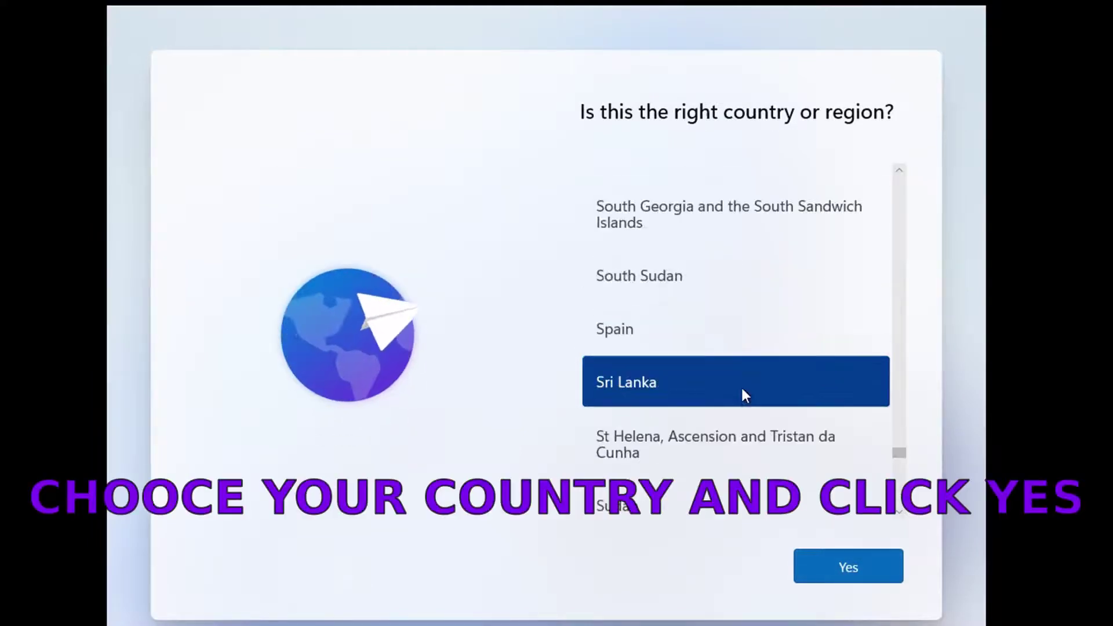
pyautogui.click(849, 568)
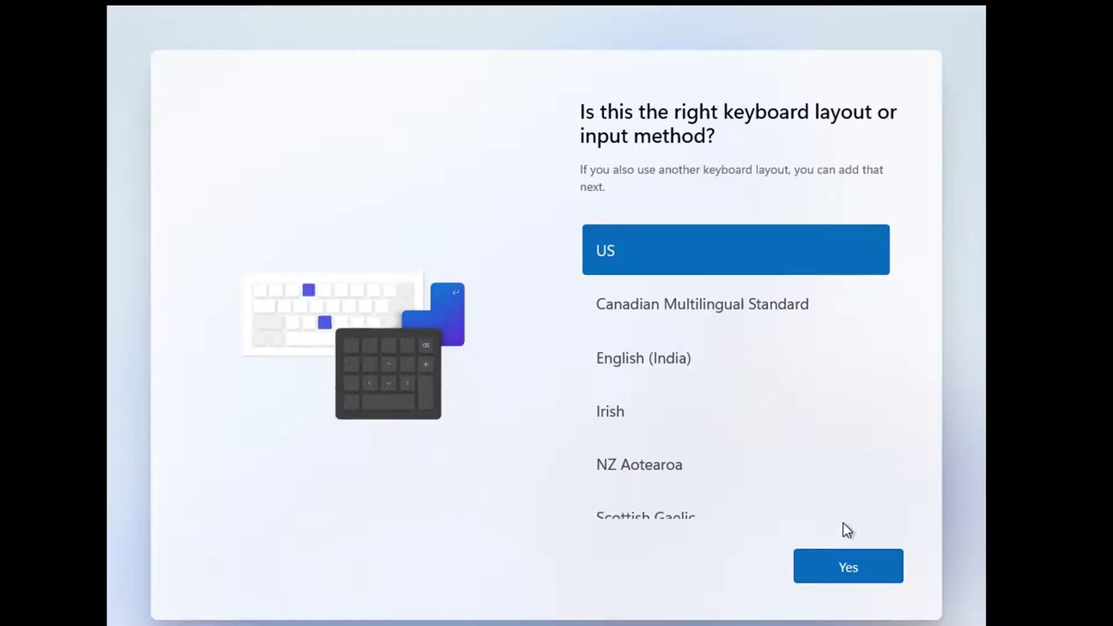
pyautogui.click(851, 565)
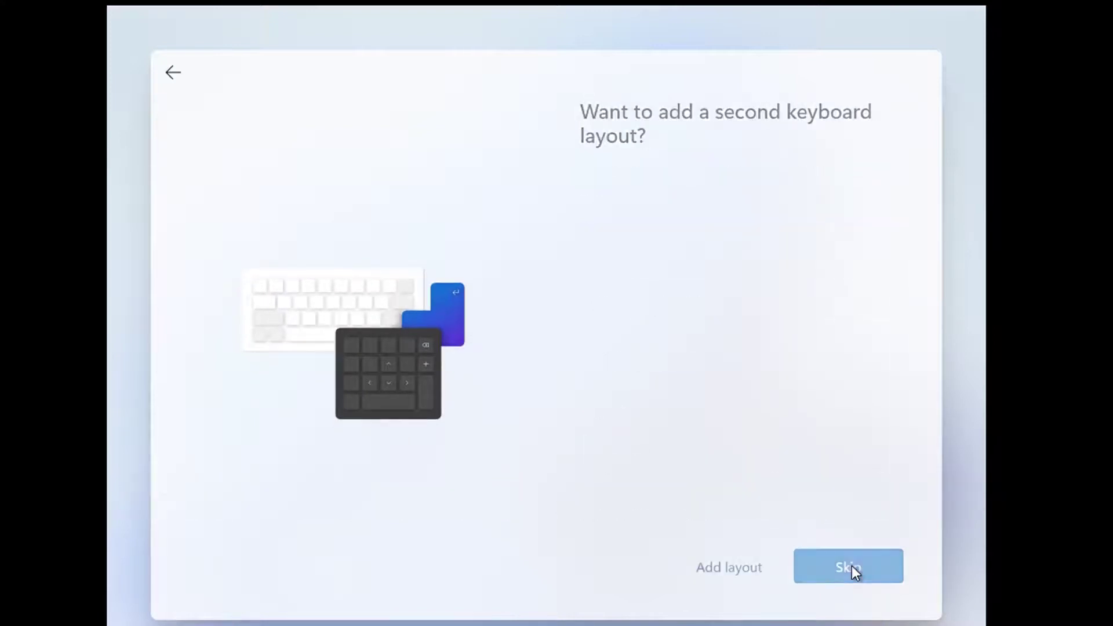
pyautogui.click(851, 566)
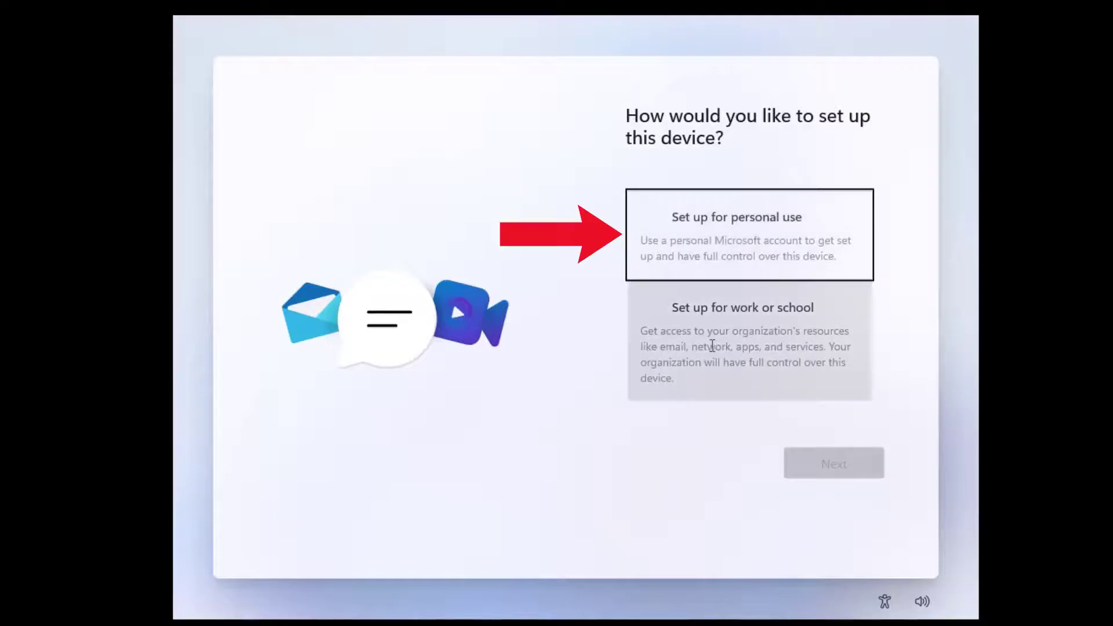
# - Set up the device for personal use
pyautogui.click(734, 277)
pyautogui.click(837, 464)
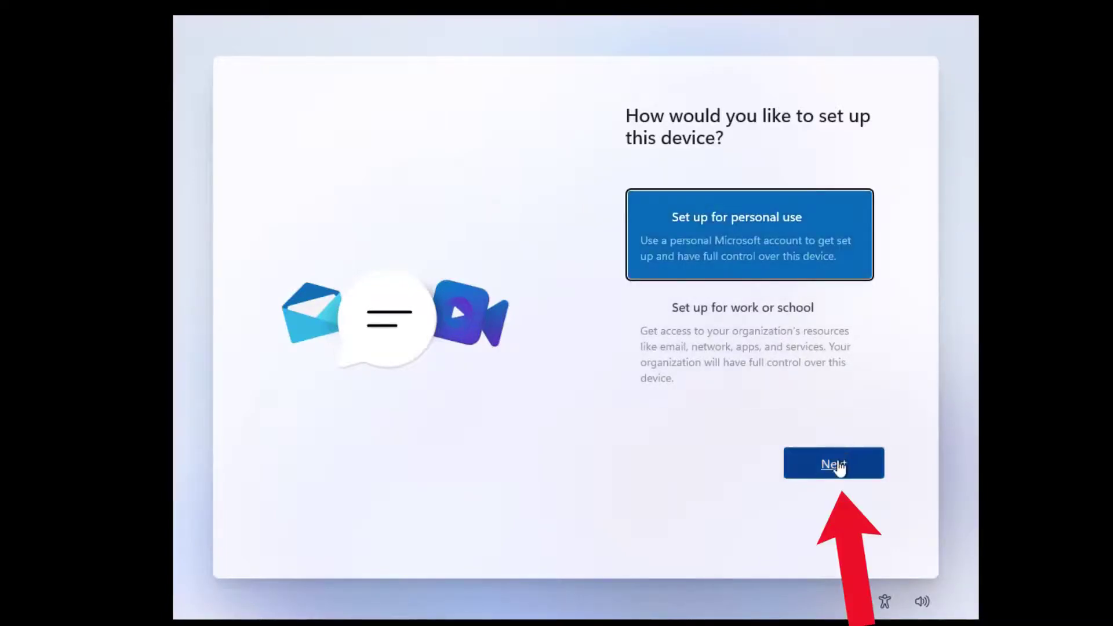
# - Sign in to the Microsoft account with its e-mail address and account password
pyautogui.click(861, 533)
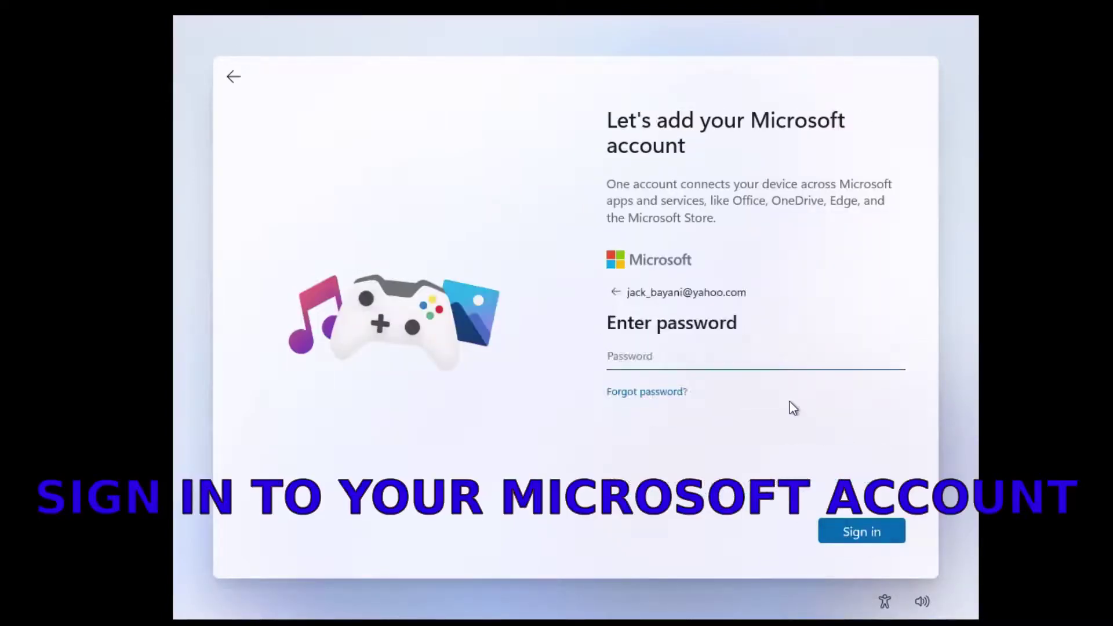
pyautogui.write('****')
pyautogui.write('*')
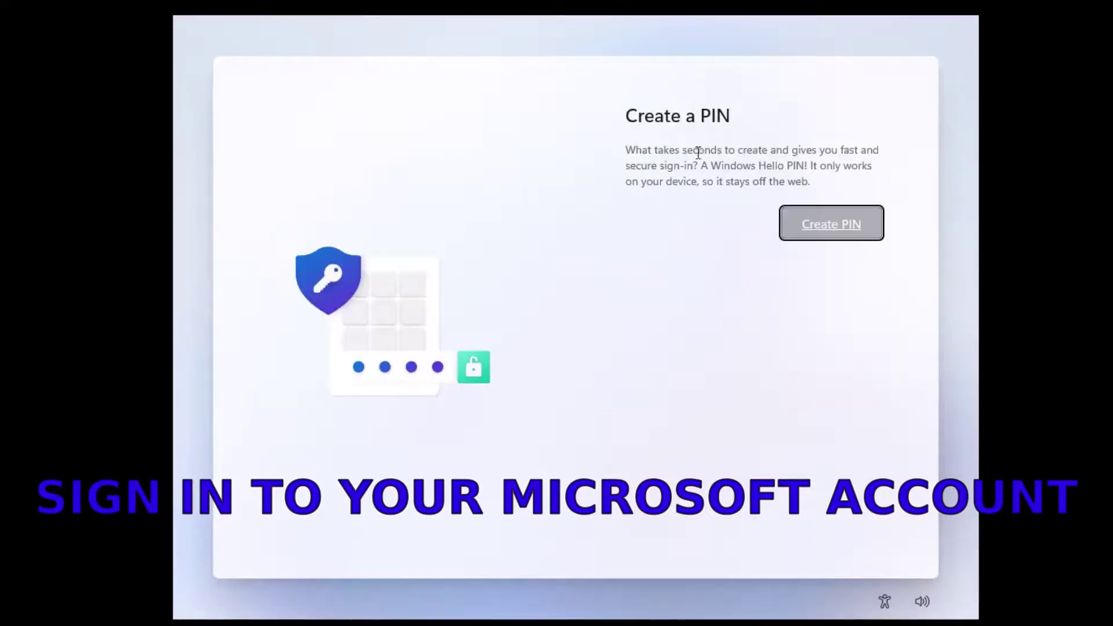
# - Create a Windows Hello PIN for the device, entering and confirming the new PIN
pyautogui.click(788, 232)
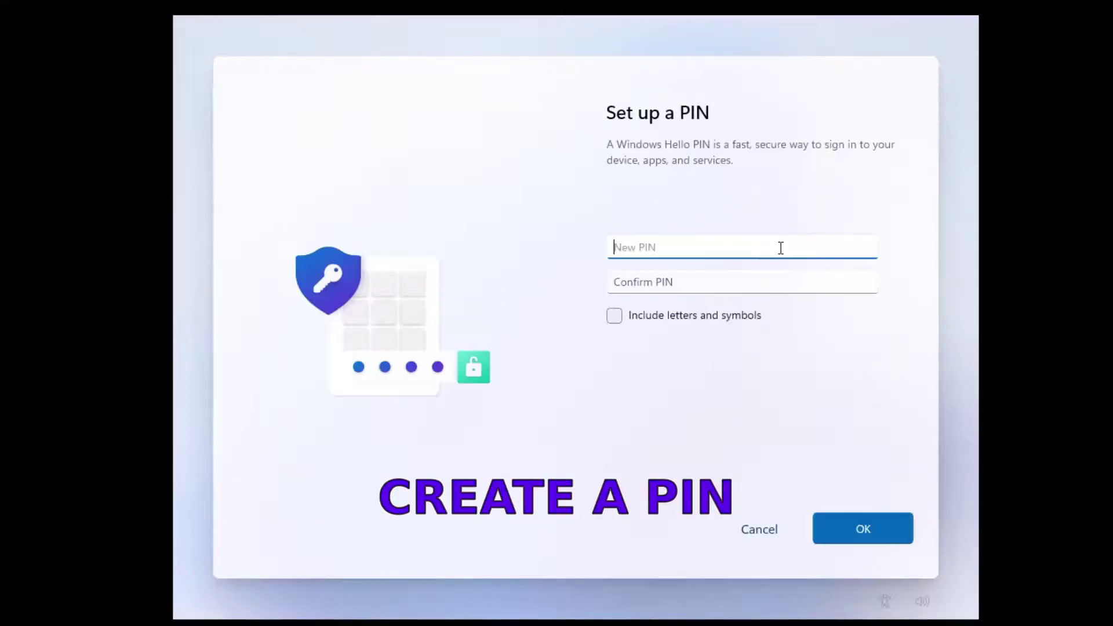
pyautogui.write('**')
pyautogui.press('Tab')
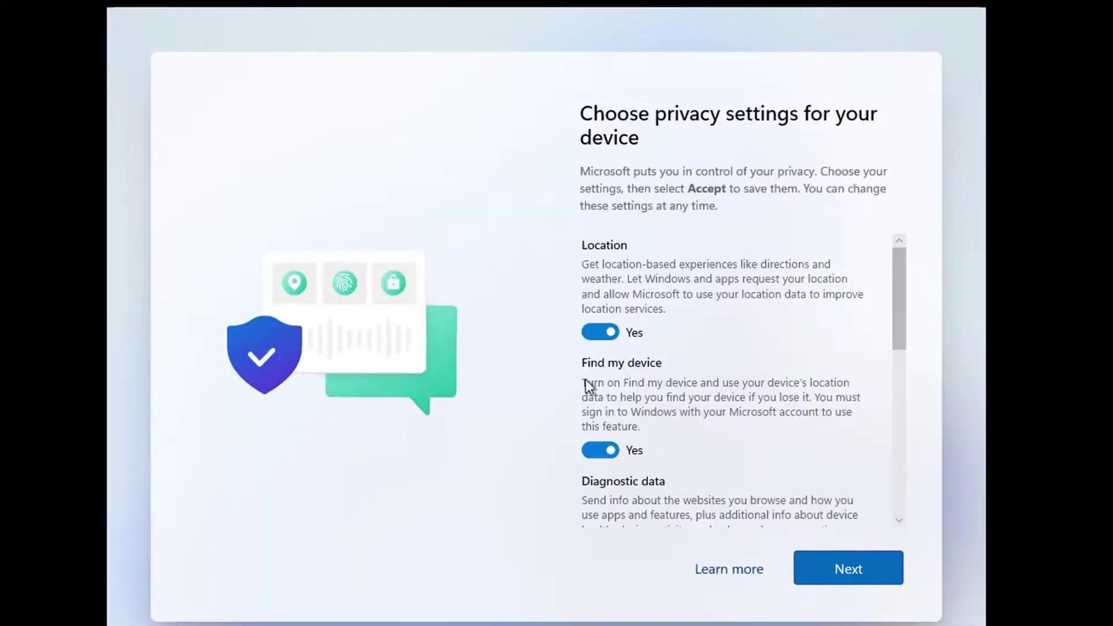
# - Turn off location, Find my device, optional diagnostic data, inking and typing, tailored experiences and advertising ID, and accept the privacy settings
pyautogui.click(608, 330)
pyautogui.click(605, 436)
pyautogui.scroll(-3, 614, 371)
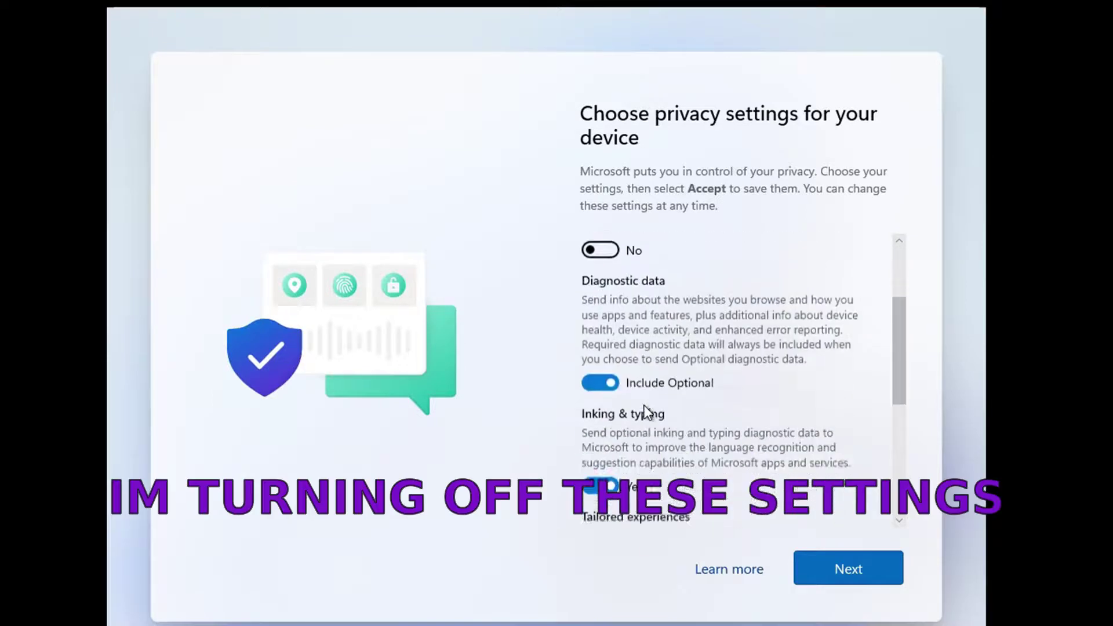
pyautogui.click(605, 320)
pyautogui.click(605, 422)
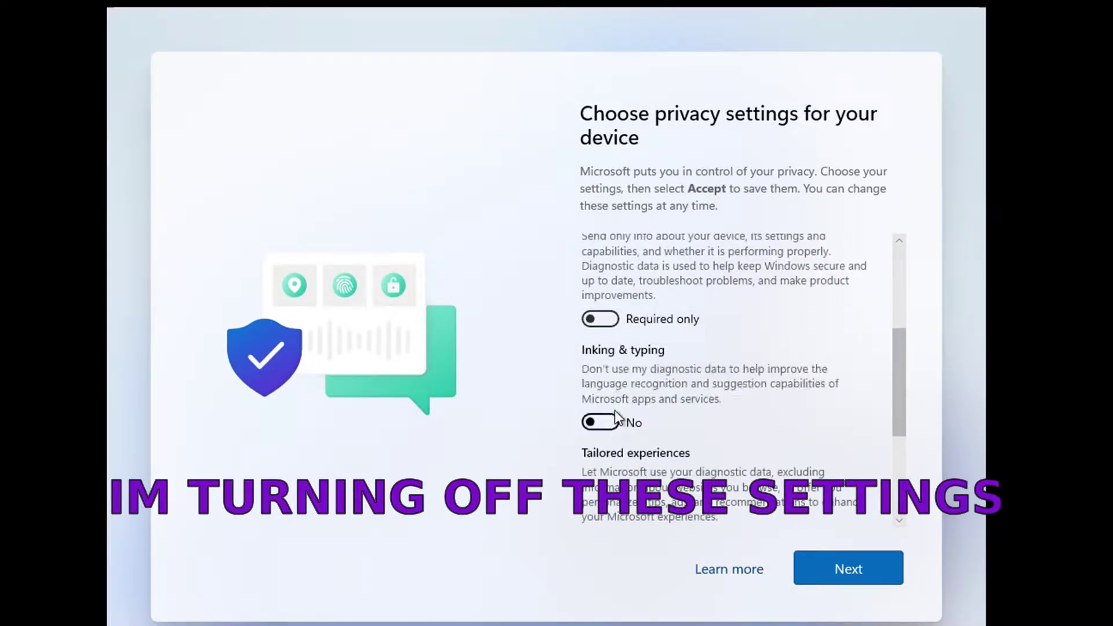
pyautogui.scroll(-3, 614, 409)
pyautogui.click(598, 364)
pyautogui.scroll(-1, 604, 392)
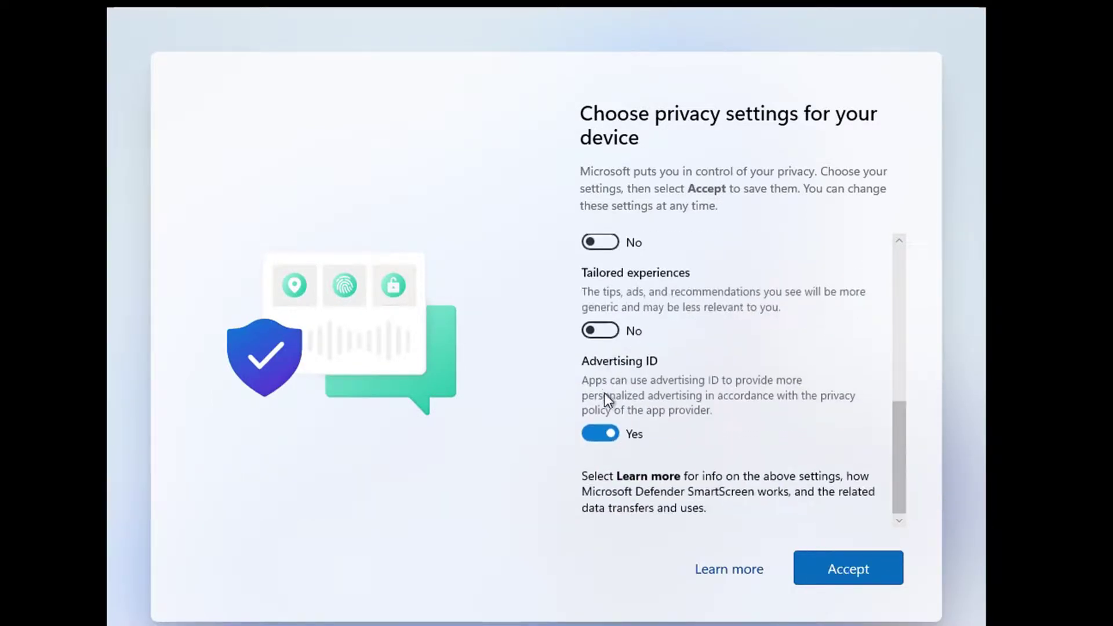
pyautogui.click(609, 434)
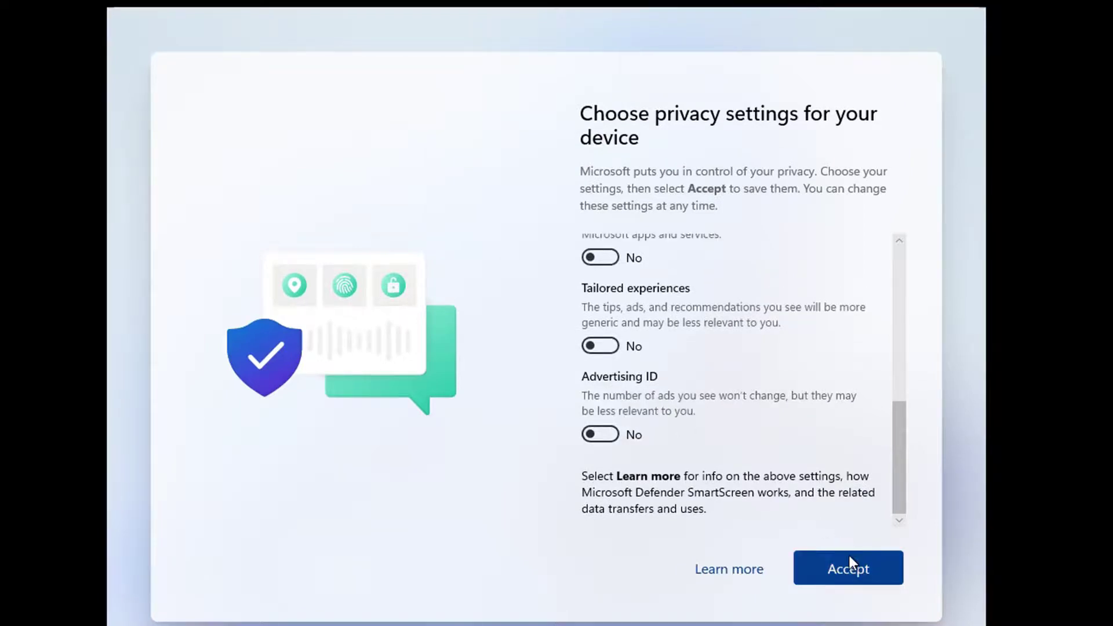
pyautogui.click(848, 556)
pyautogui.click(868, 255)
pyautogui.click(867, 329)
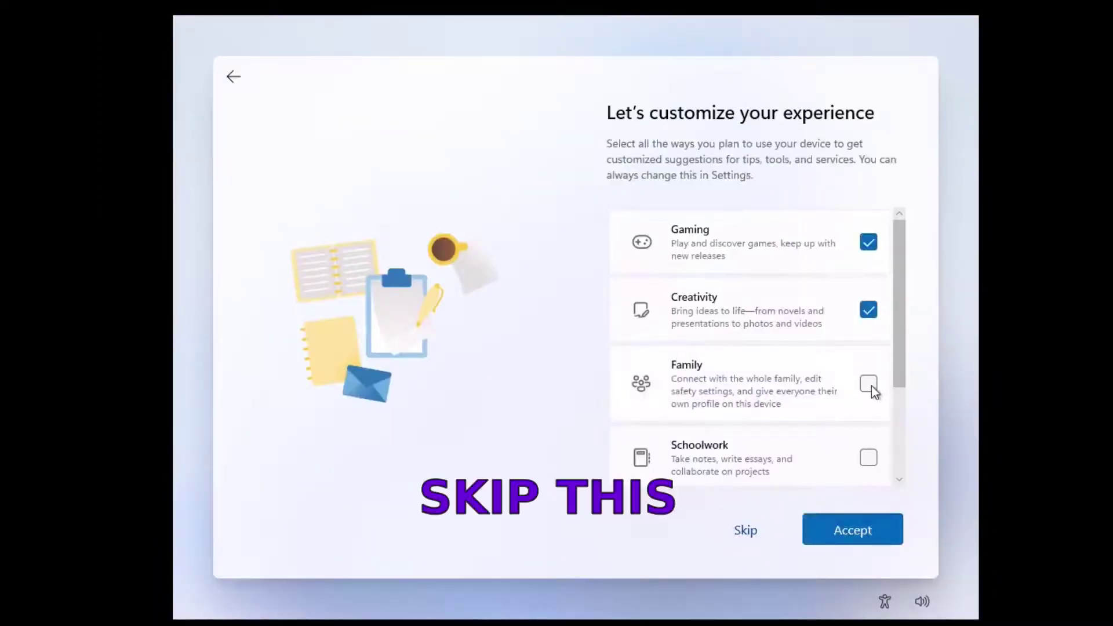
pyautogui.click(868, 384)
pyautogui.click(868, 384)
pyautogui.click(868, 310)
pyautogui.click(868, 242)
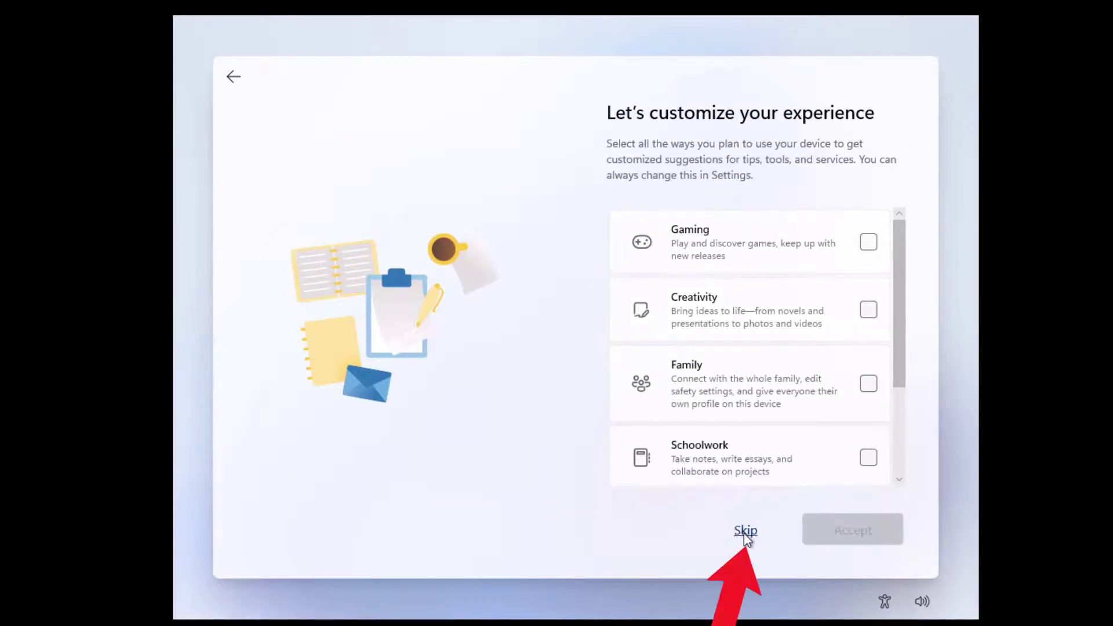
# - Skip the experience customization and choose to store files only on this device instead of OneDrive
pyautogui.click(744, 532)
pyautogui.click(694, 398)
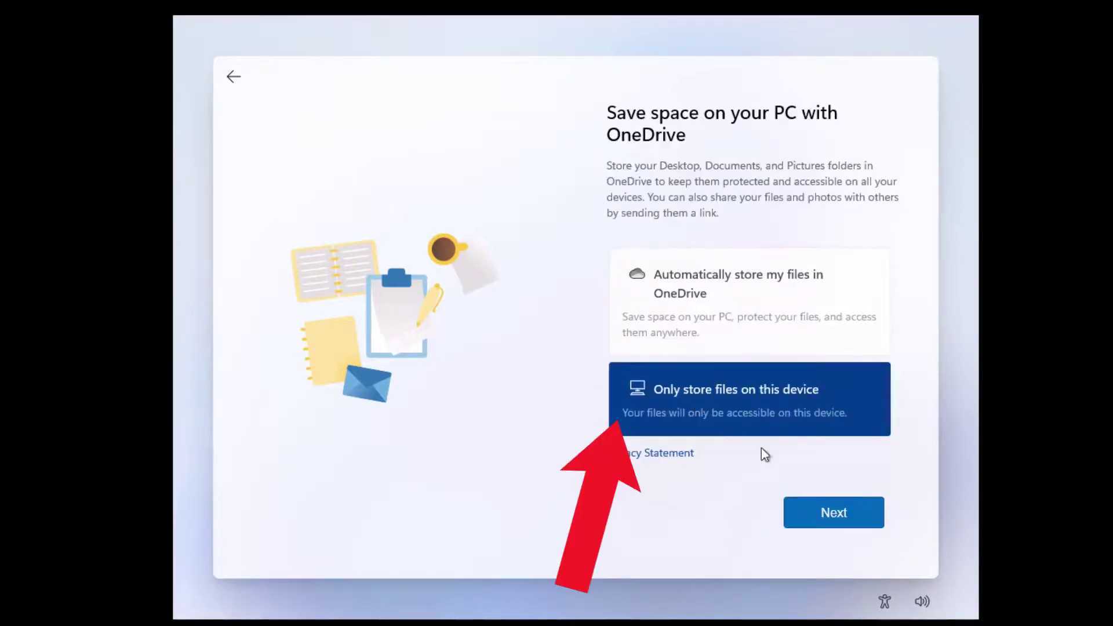
pyautogui.click(830, 516)
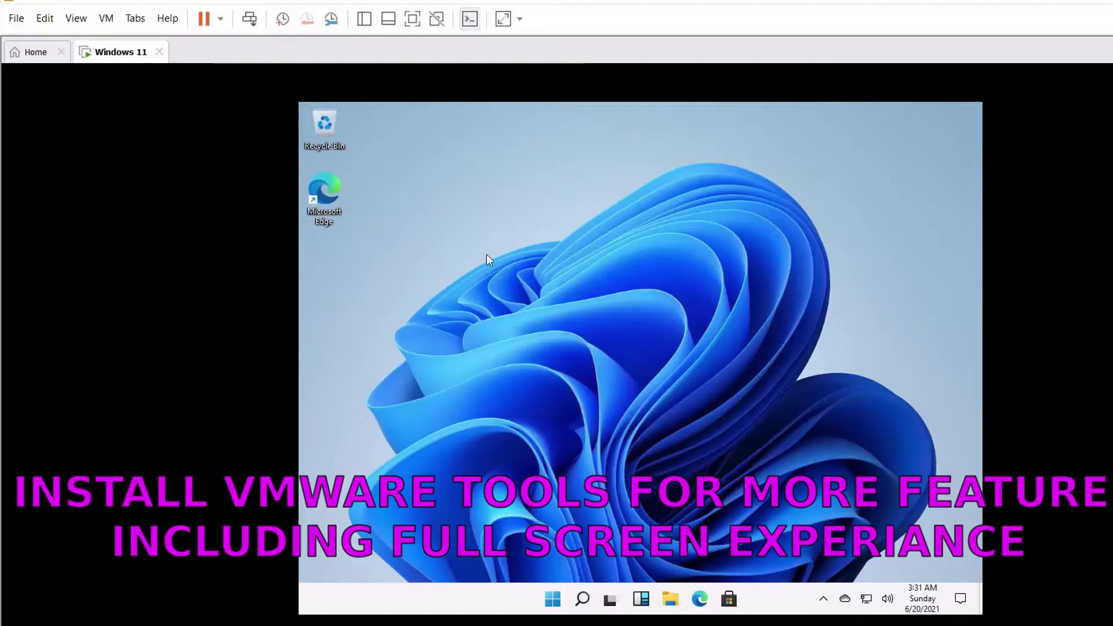
# - Load the VMware Tools installation disc into the Windows 11 virtual machine
pyautogui.click(76, 18)
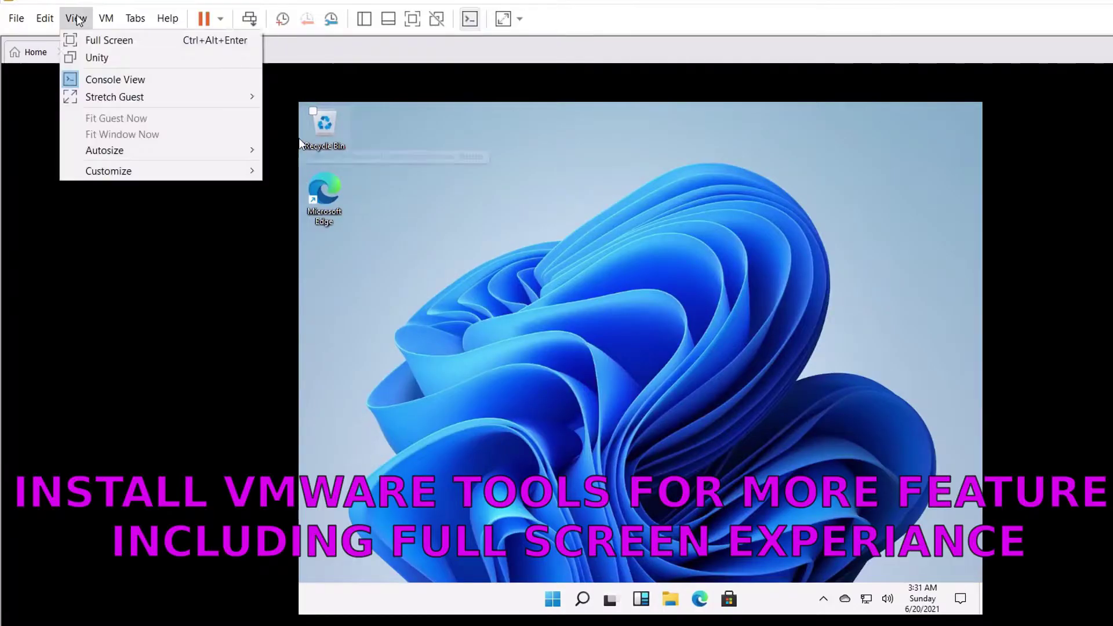
pyautogui.moveTo(108, 18)
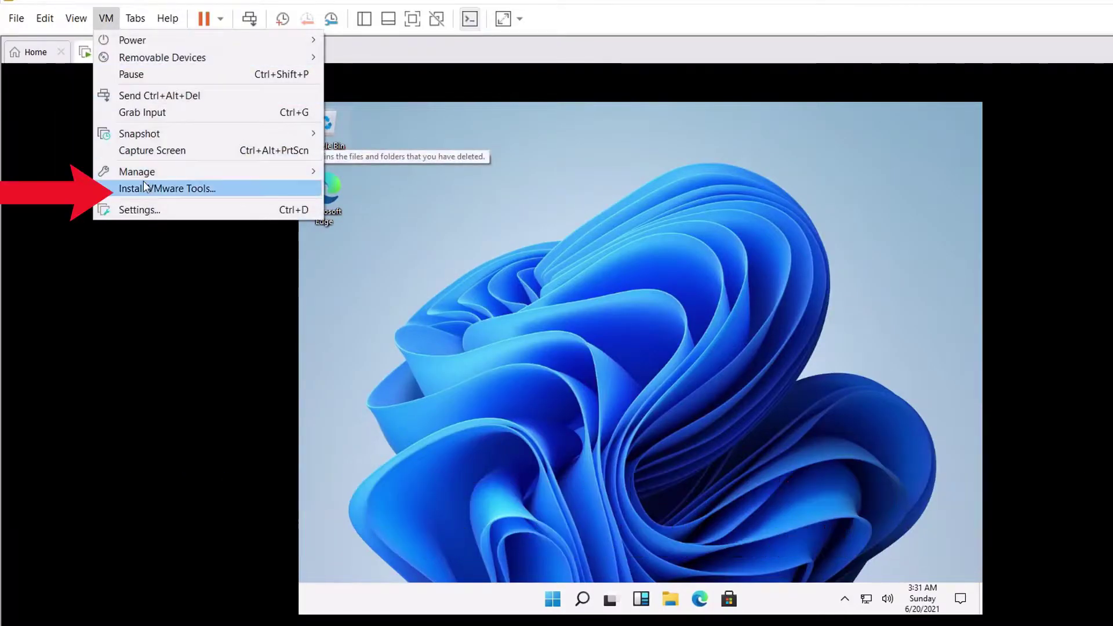
pyautogui.click(145, 186)
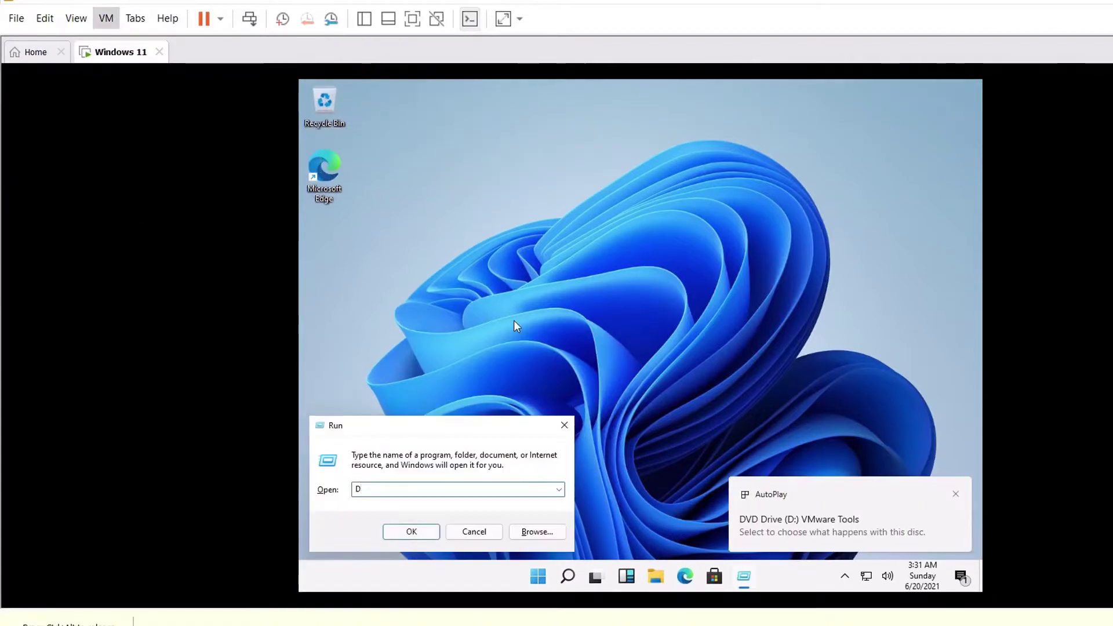
# - Run setup64.exe from the VMware Tools disc, allow it to make changes, and start the installation with the Typical setup type
pyautogui.click(872, 520)
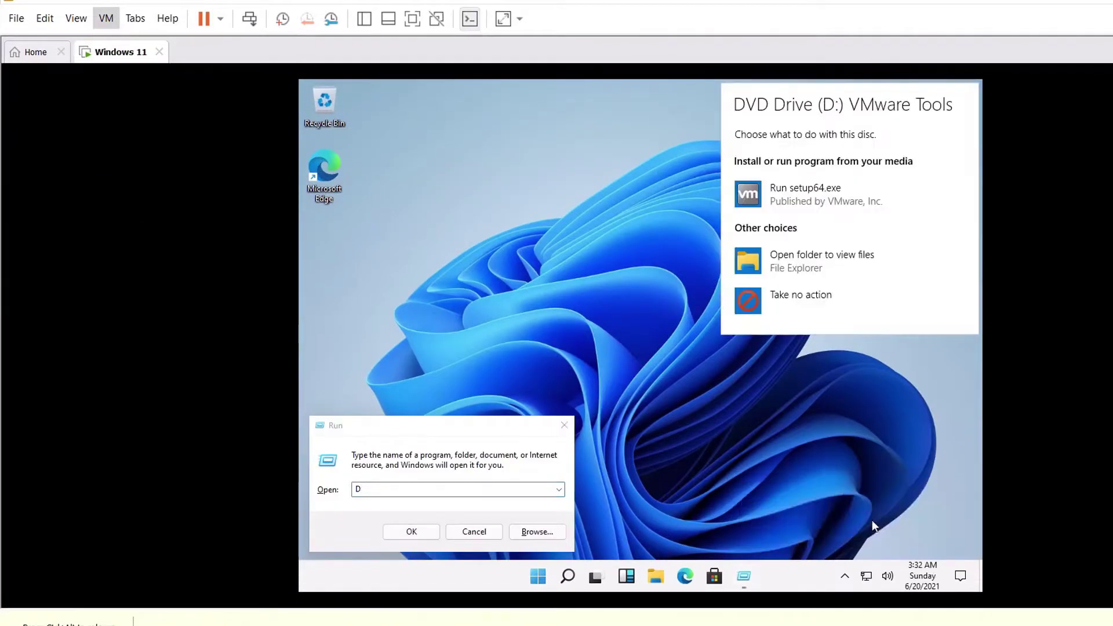
pyautogui.click(807, 199)
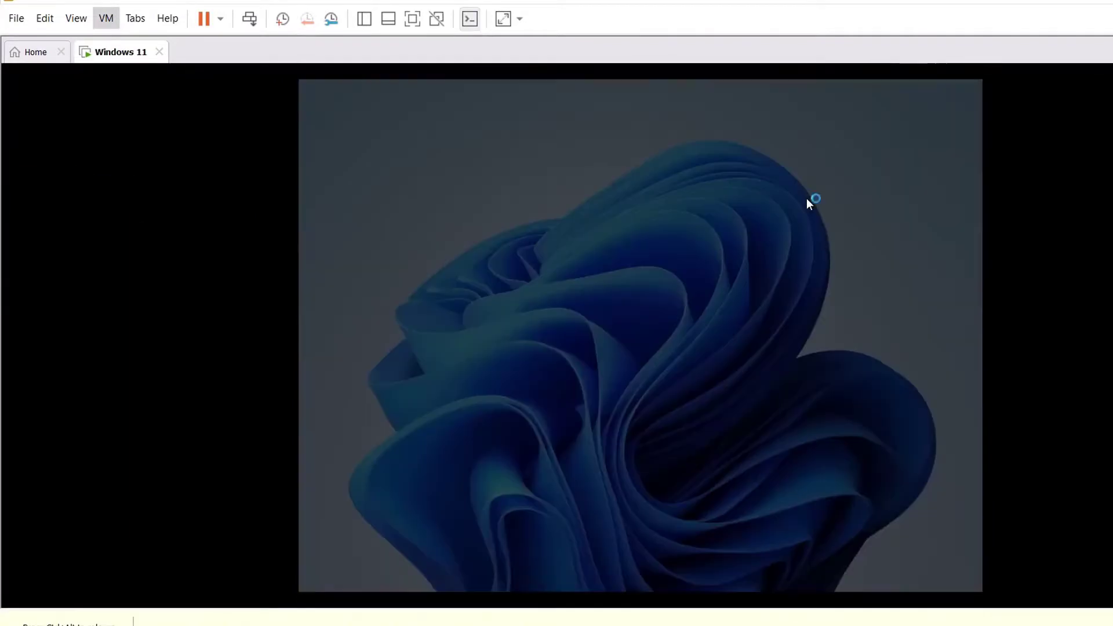
pyautogui.click(582, 422)
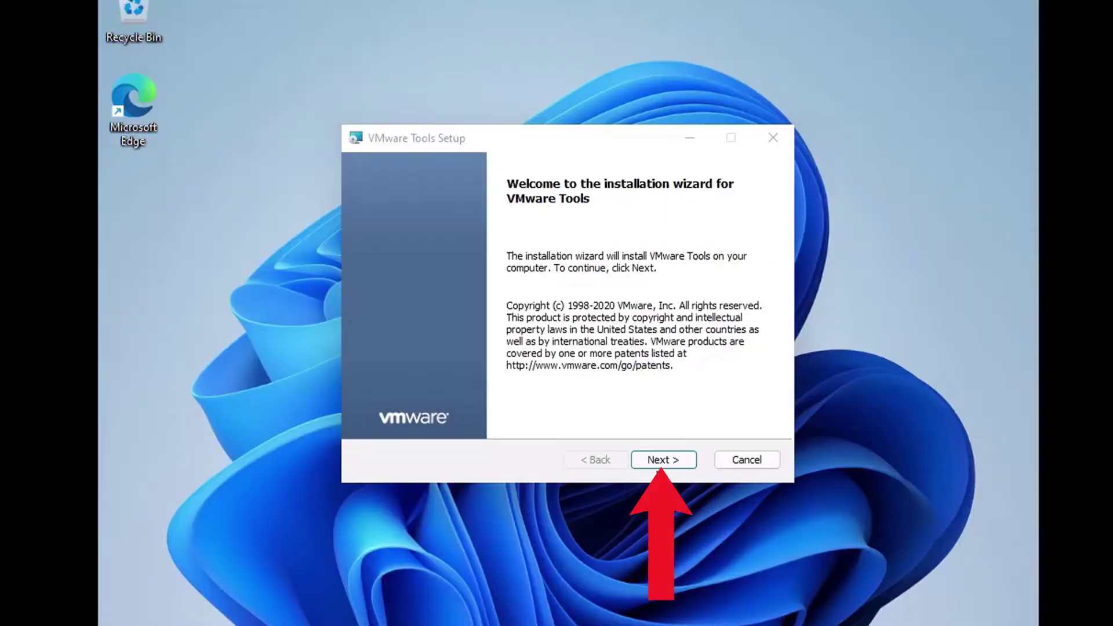
pyautogui.click(661, 461)
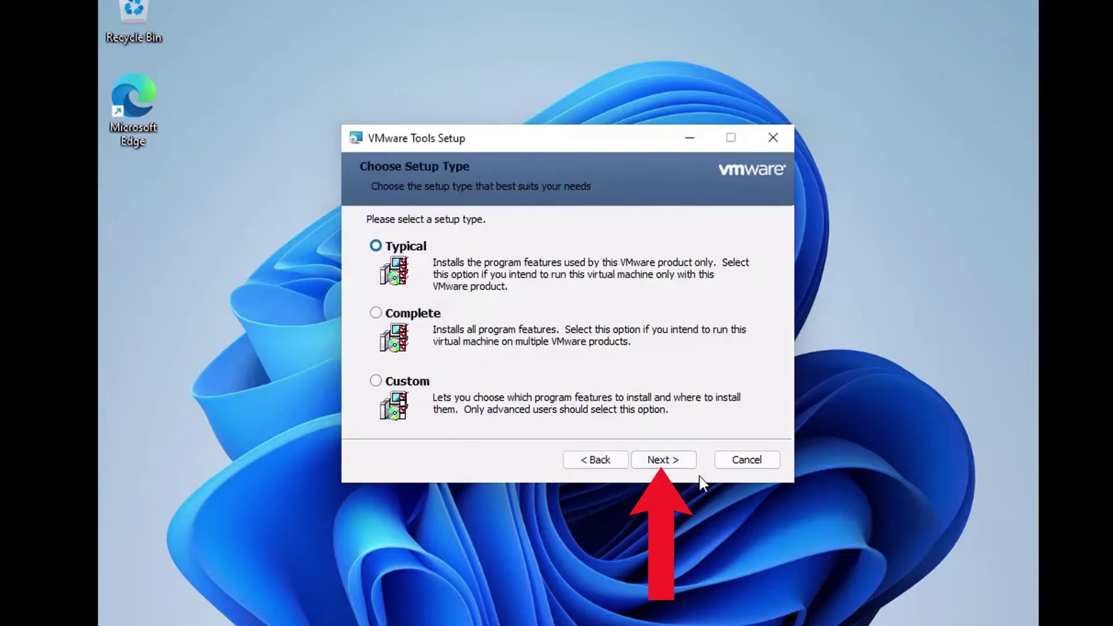
pyautogui.click(673, 460)
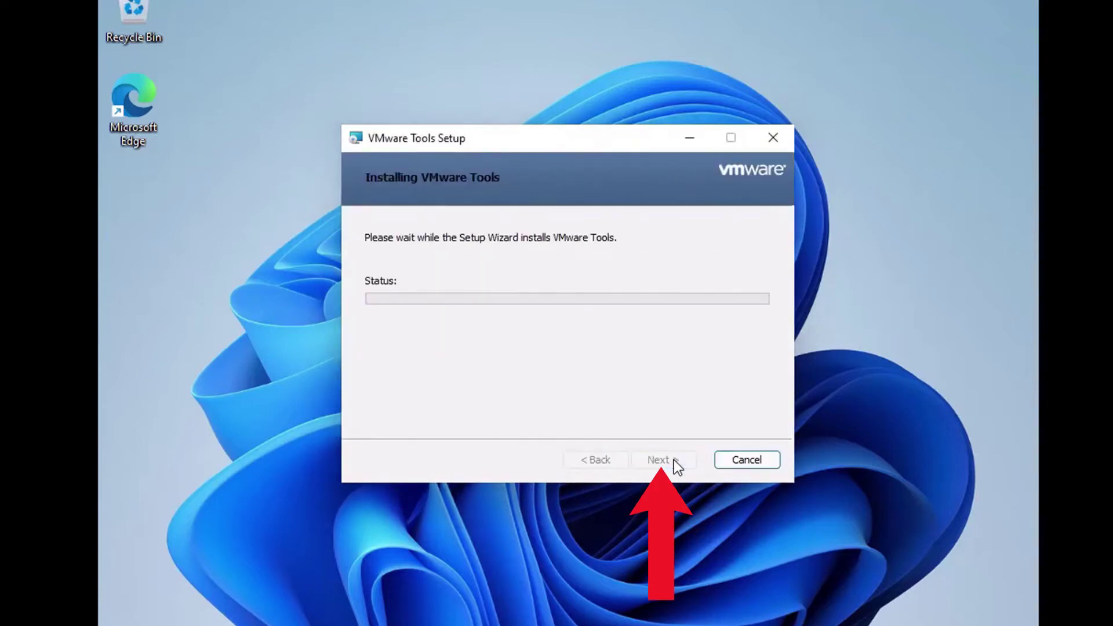